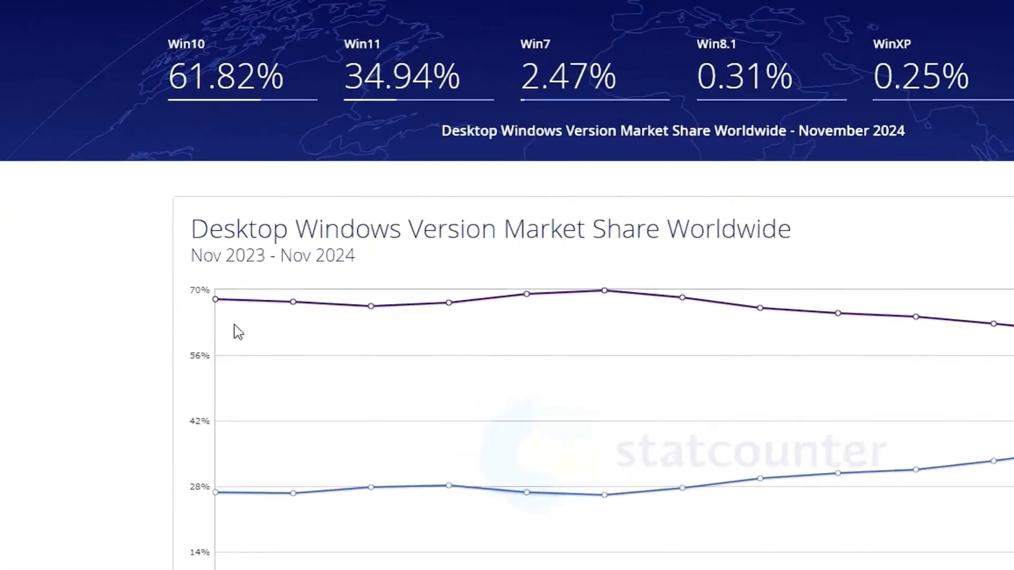
Examine the Windows version market share chart and the Windows 10 end-of-support page
mouse_move(219, 300)
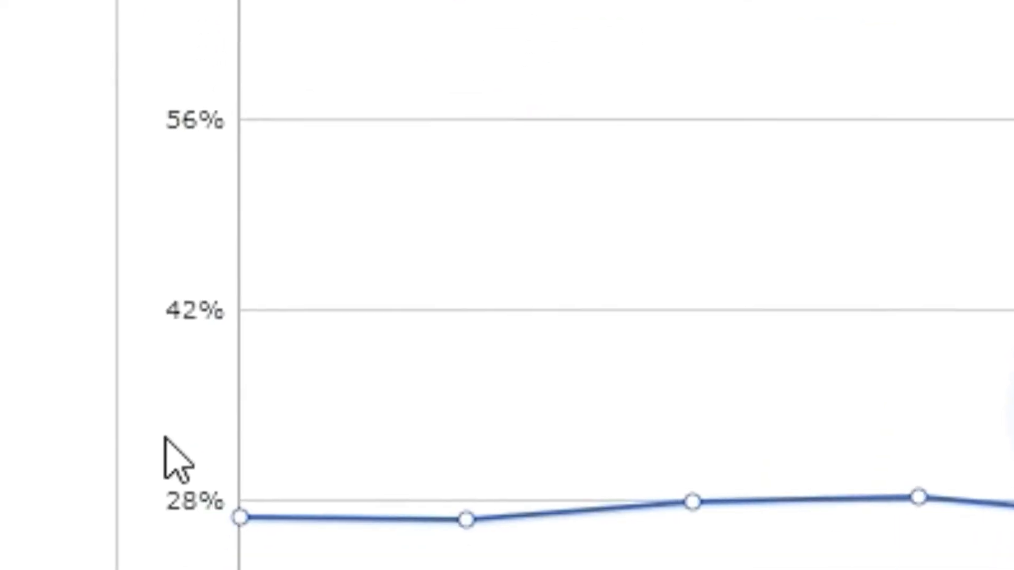
mouse_move(265, 341)
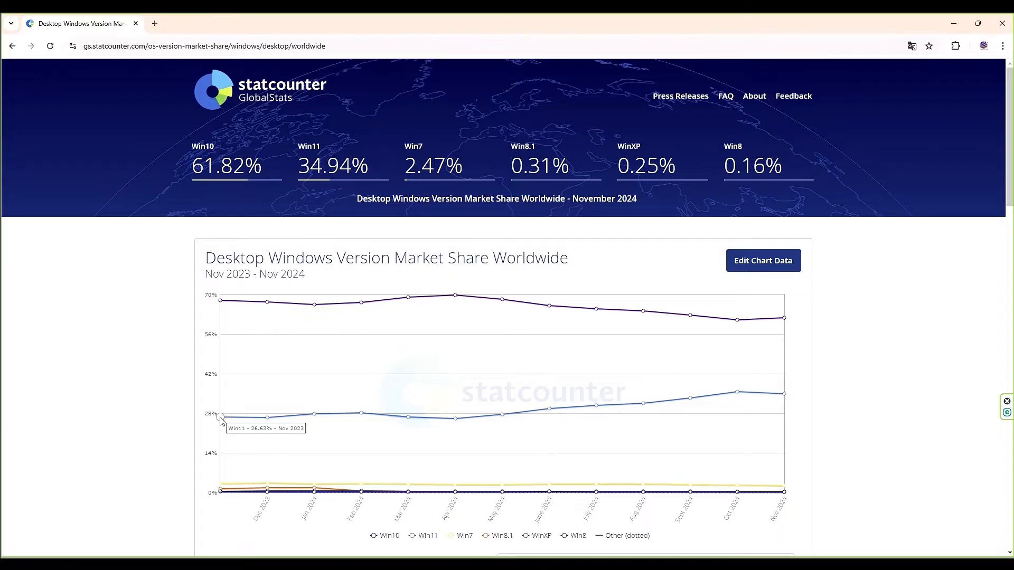
mouse_move(784, 318)
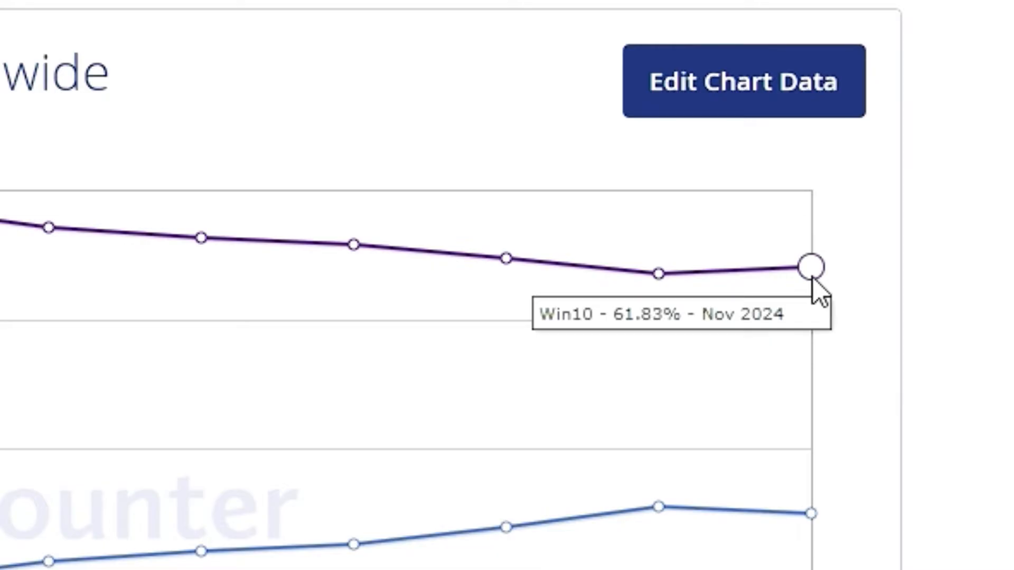
mouse_move(816, 518)
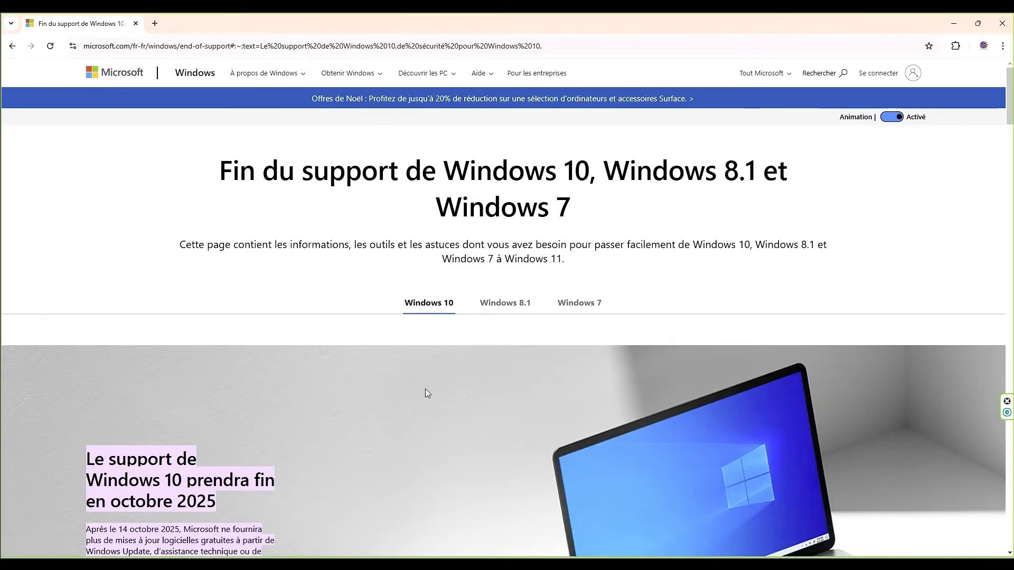
scroll(426, 389, down, 1)
scroll(426, 390, down, 3)
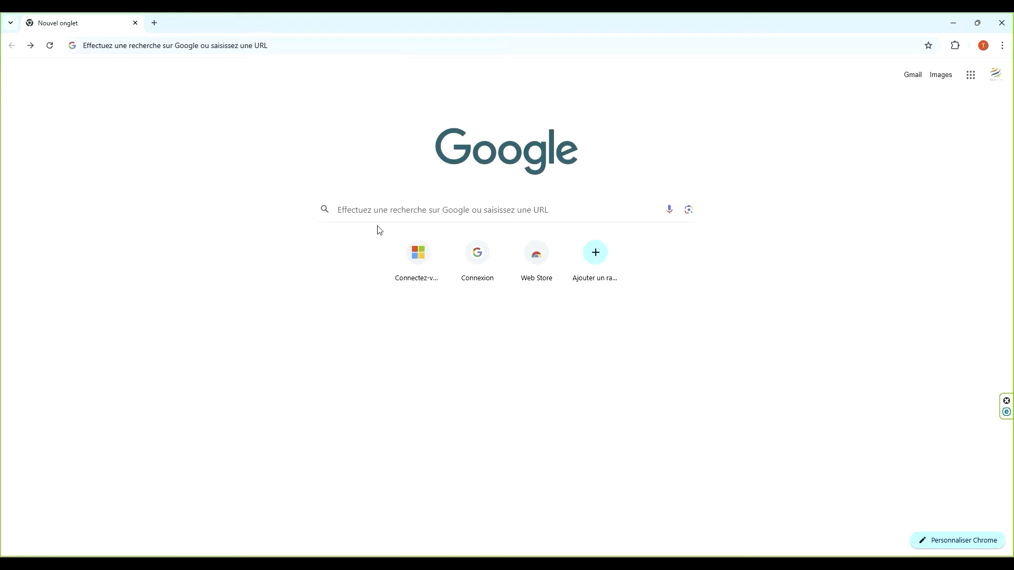
Search for télécharger windows 11 and open Microsoft's Windows 11 download page
click(347, 210)
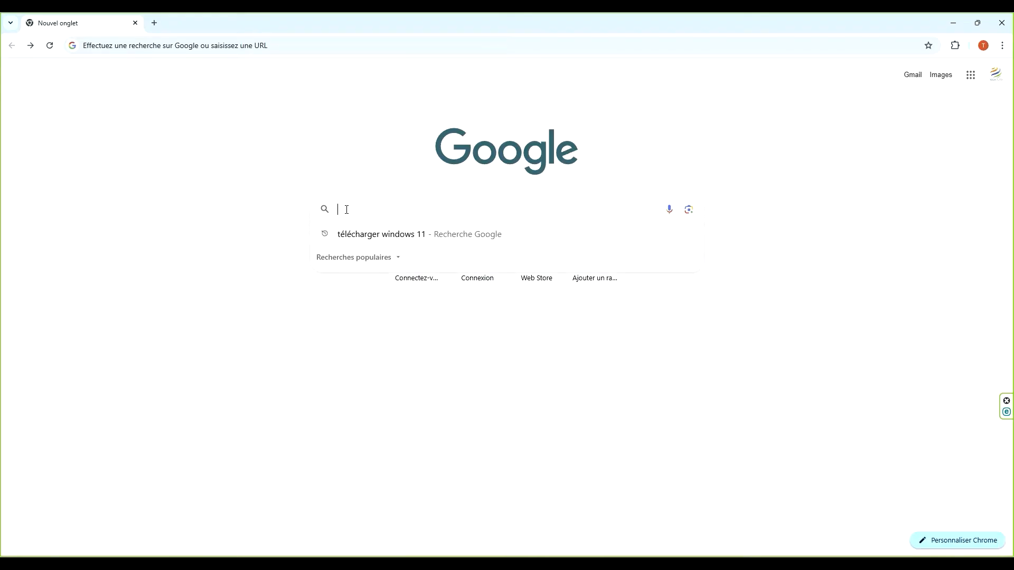
click(370, 236)
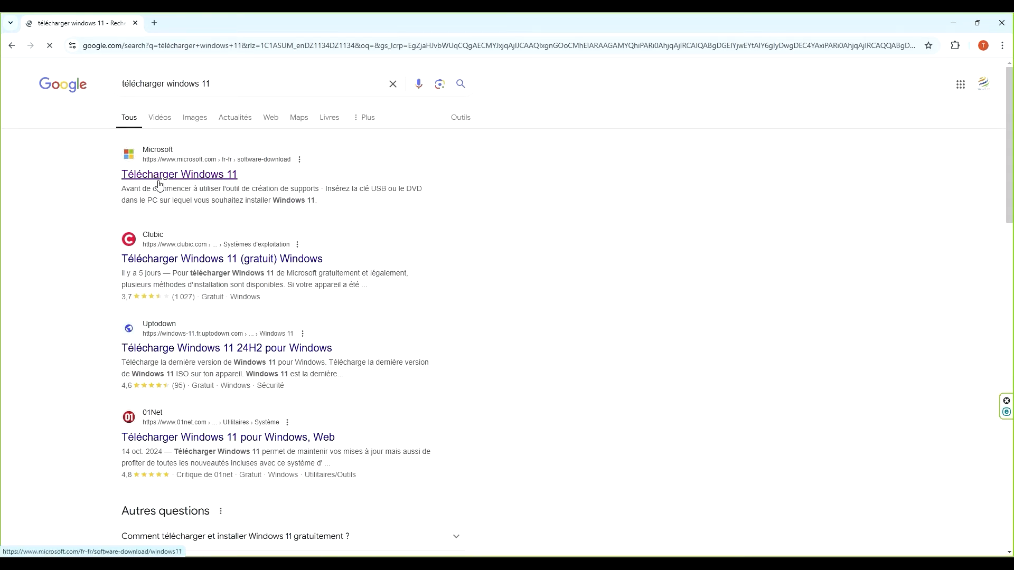
click(177, 176)
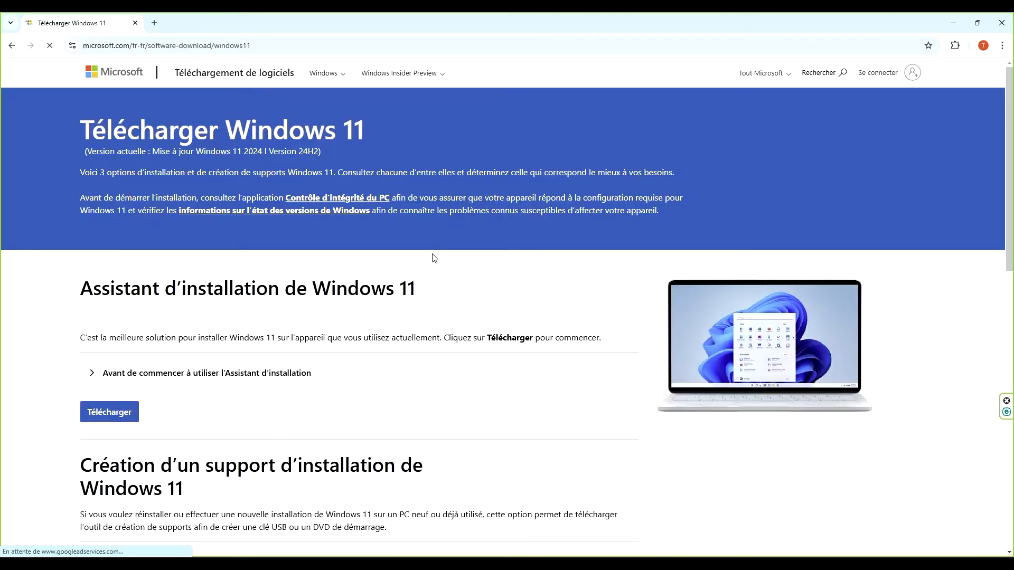
Download the Windows 11 media creation tool and open the folder containing the downloaded file
scroll(485, 385, down, 4)
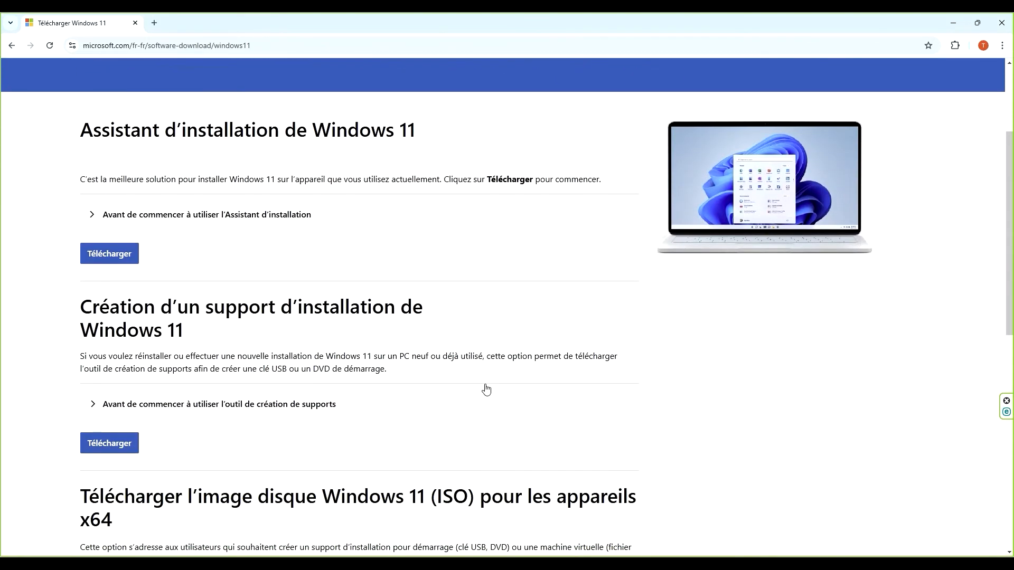
scroll(487, 389, down, 3)
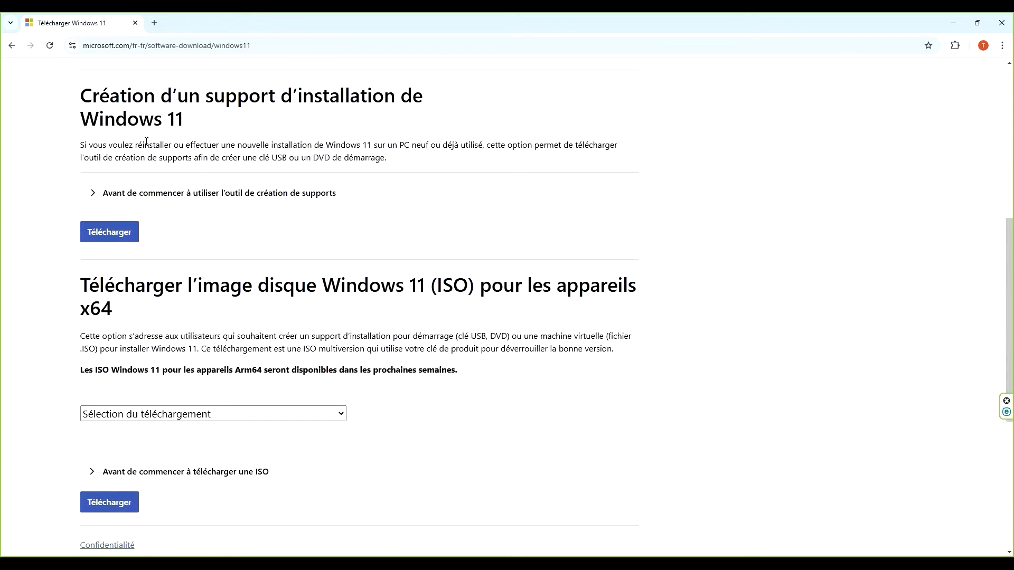
drag(86, 95, 195, 131)
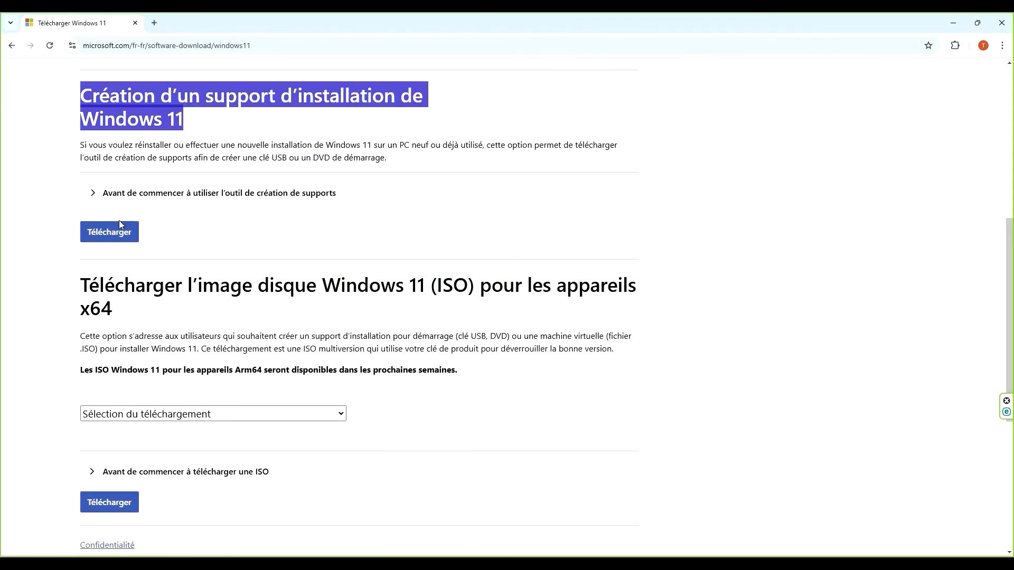
drag(81, 276, 112, 305)
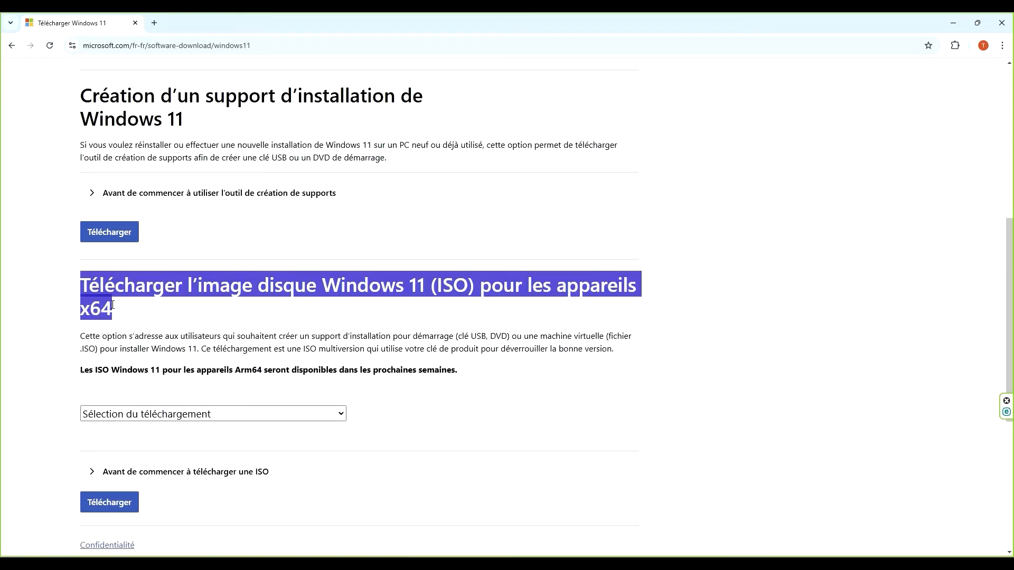
click(136, 319)
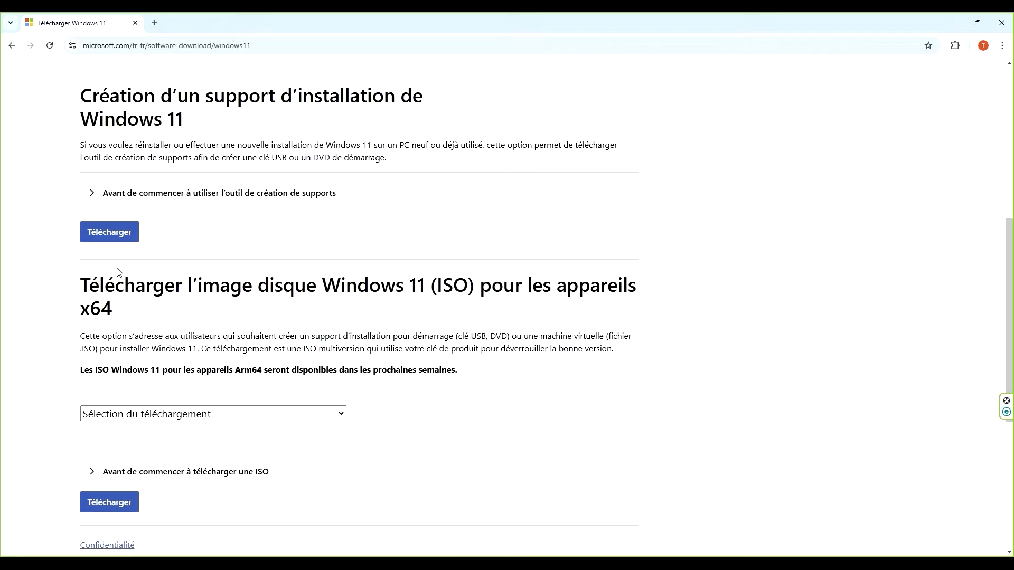
click(111, 240)
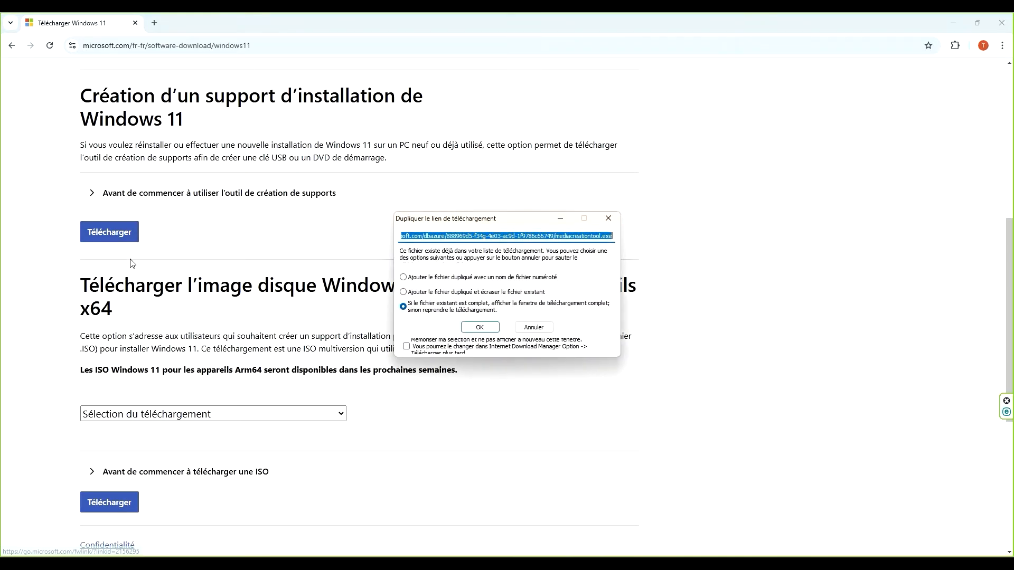
click(472, 327)
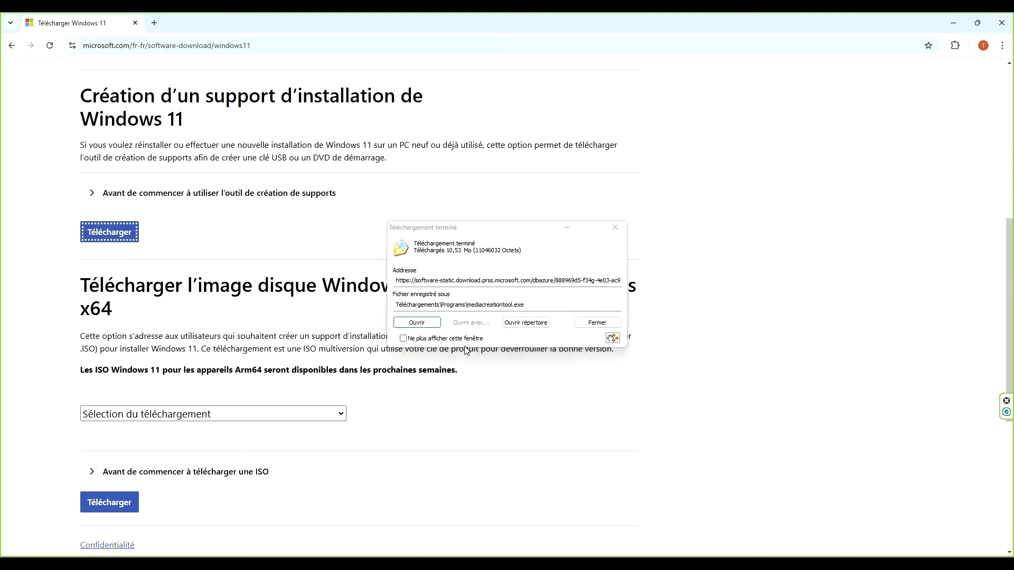
click(515, 325)
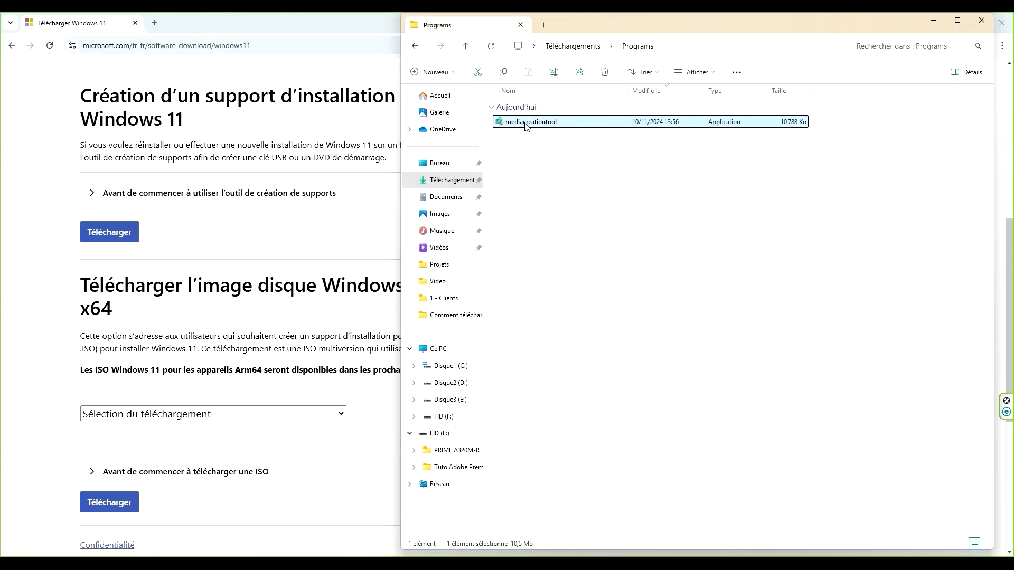
Launch mediacreationtool and accept its licence terms
double_click(525, 121)
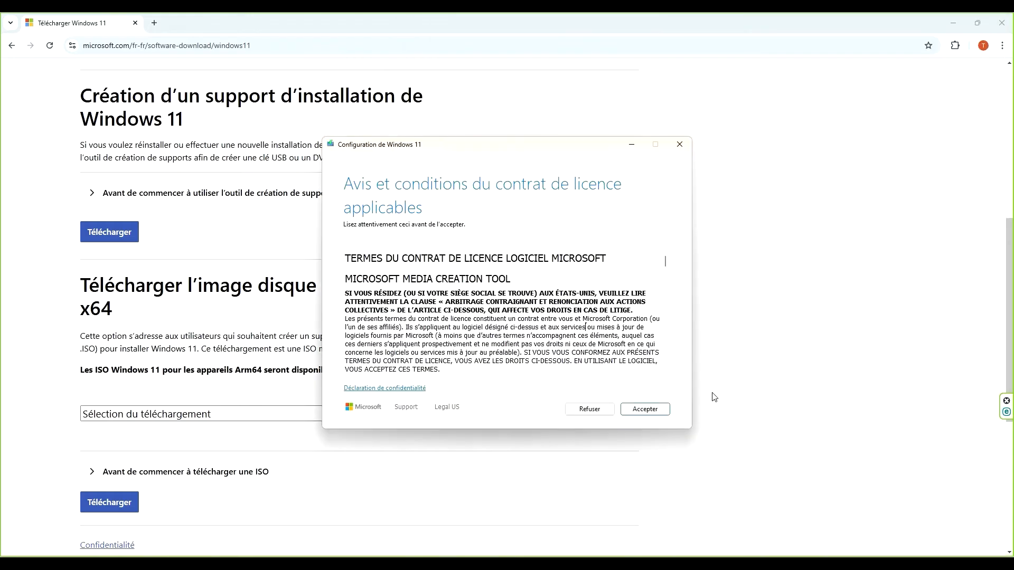
click(651, 411)
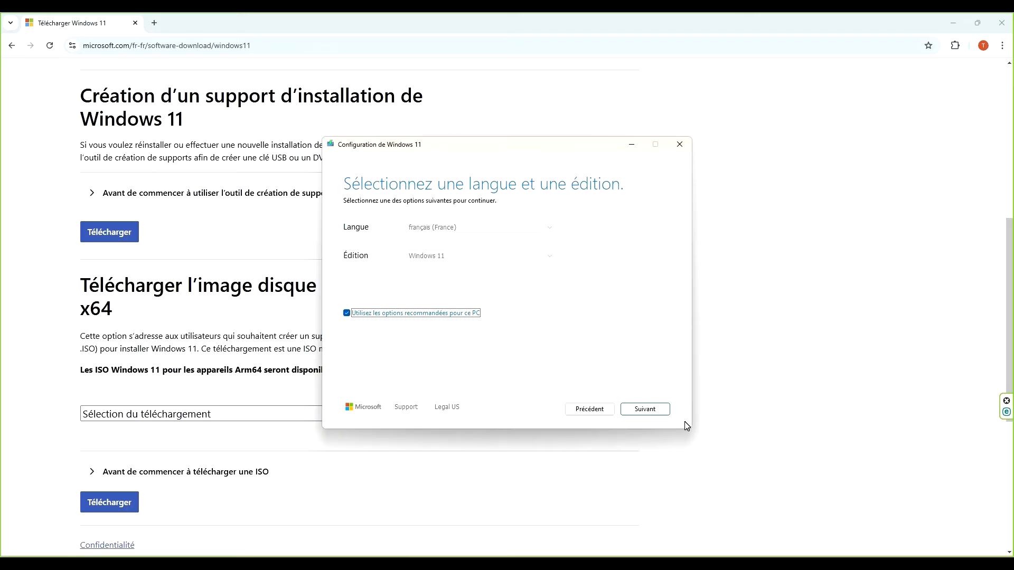
Turn off the recommended options, keep français (France) and Windows 11 as language and edition, and continue
click(347, 313)
click(537, 229)
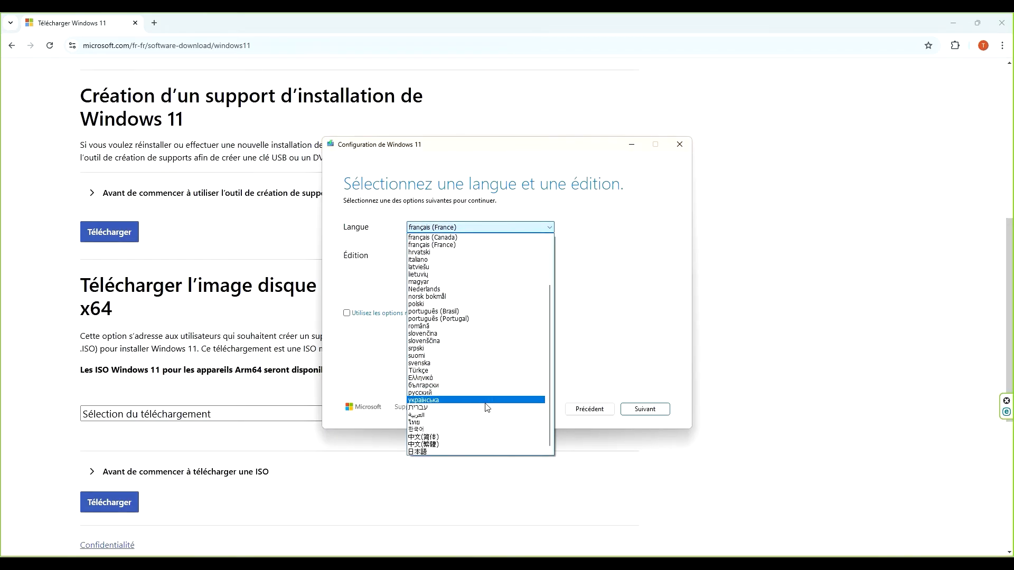
click(613, 369)
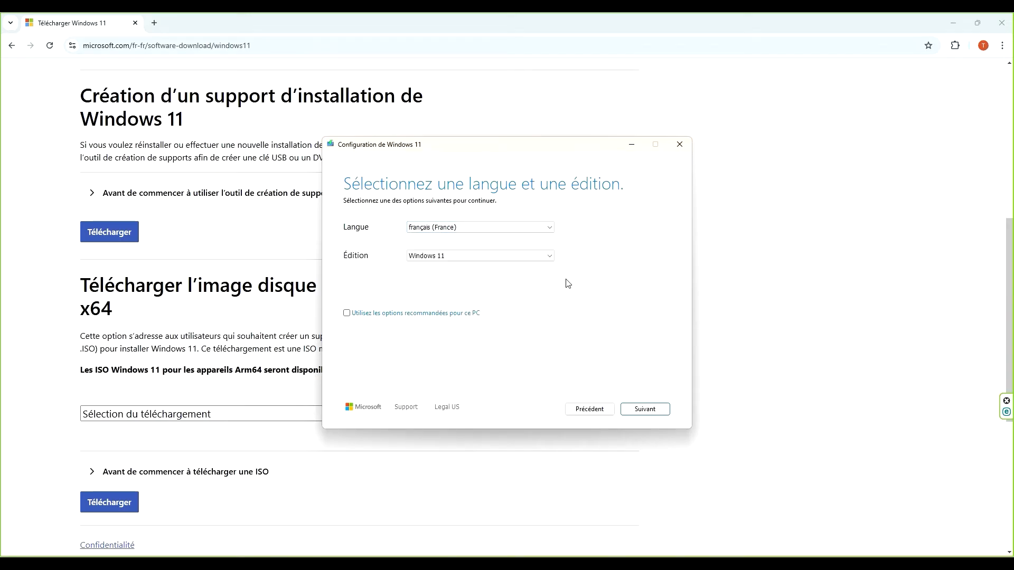
click(553, 258)
click(554, 258)
click(634, 412)
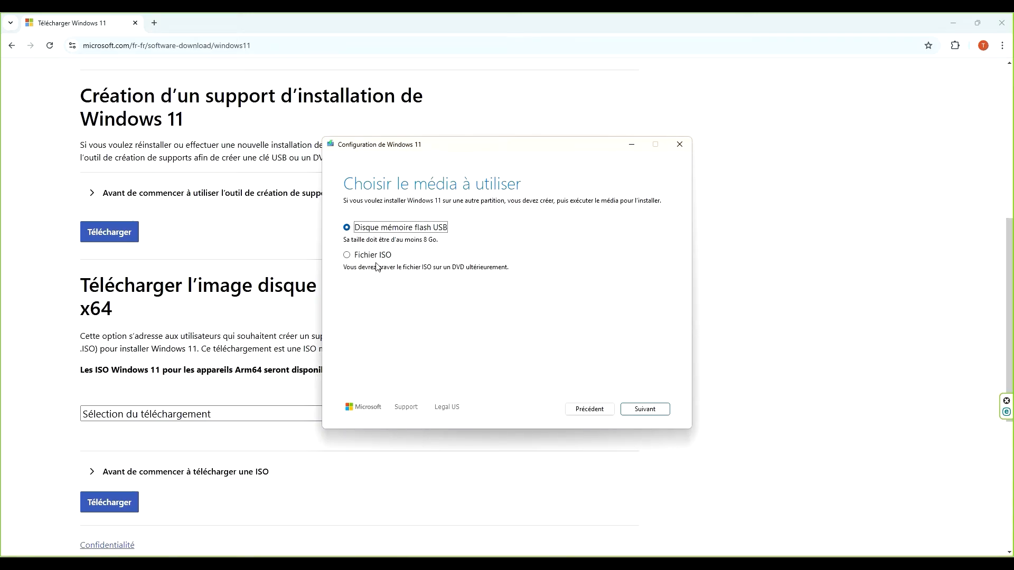
Choose ISO file as the media and save it as Windows in the Programs folder
click(347, 256)
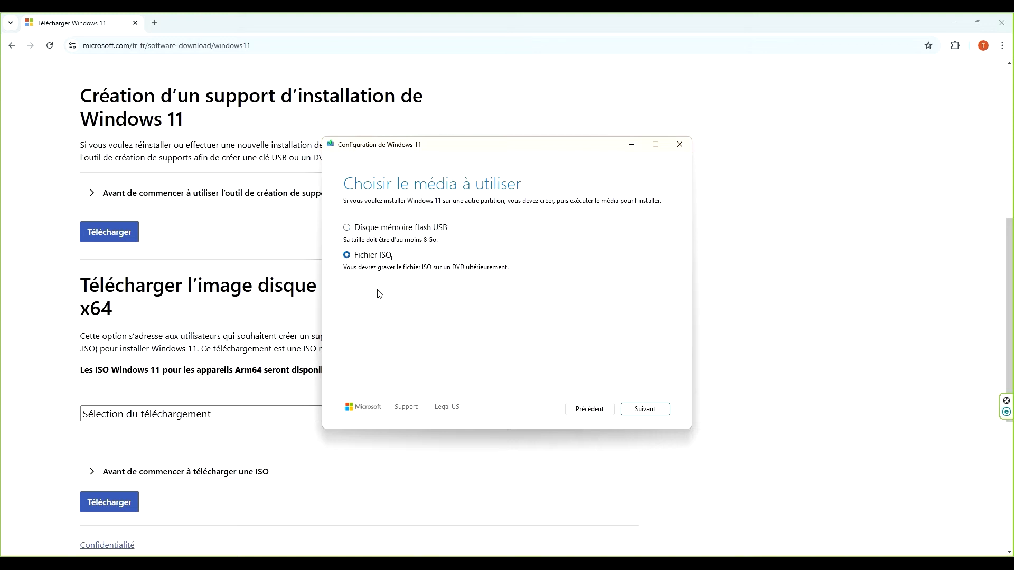
click(639, 409)
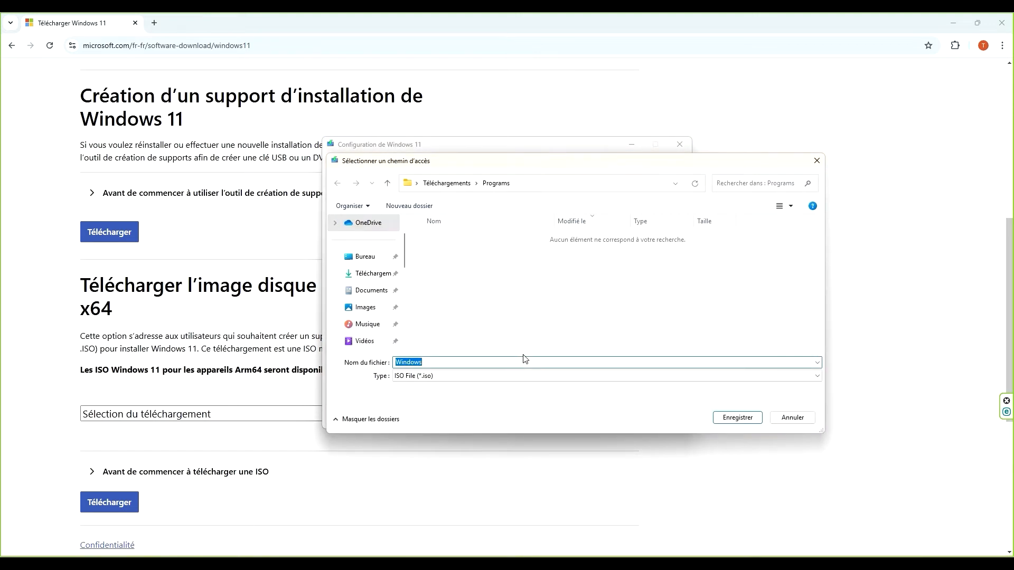
click(731, 422)
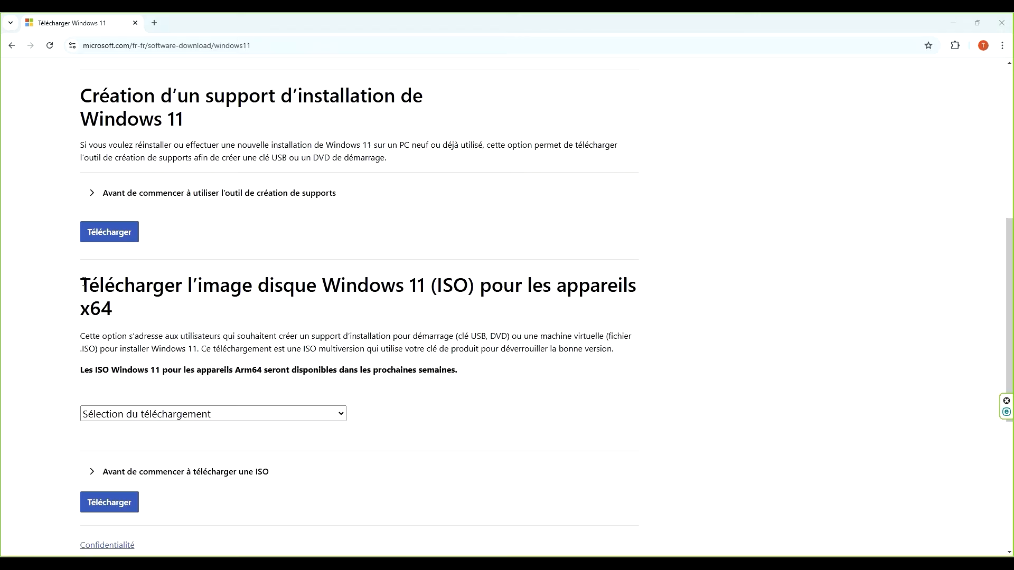
Select Windows 11 (ISO édition multiple pour les appareils x64) in the ISO download section and confirm the choice
drag(84, 282, 124, 314)
click(391, 421)
click(344, 419)
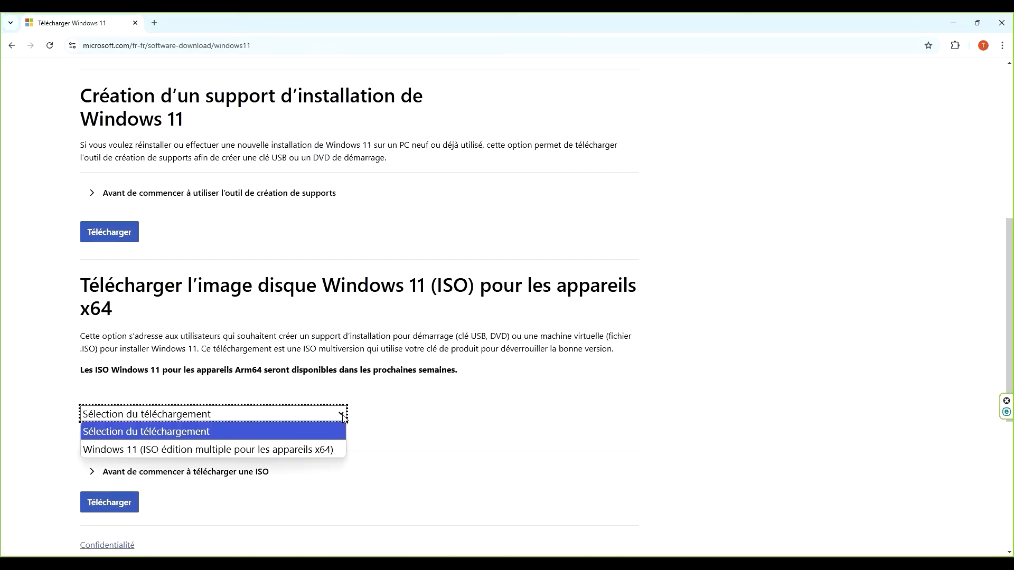
click(250, 449)
scroll(273, 447, down, 3)
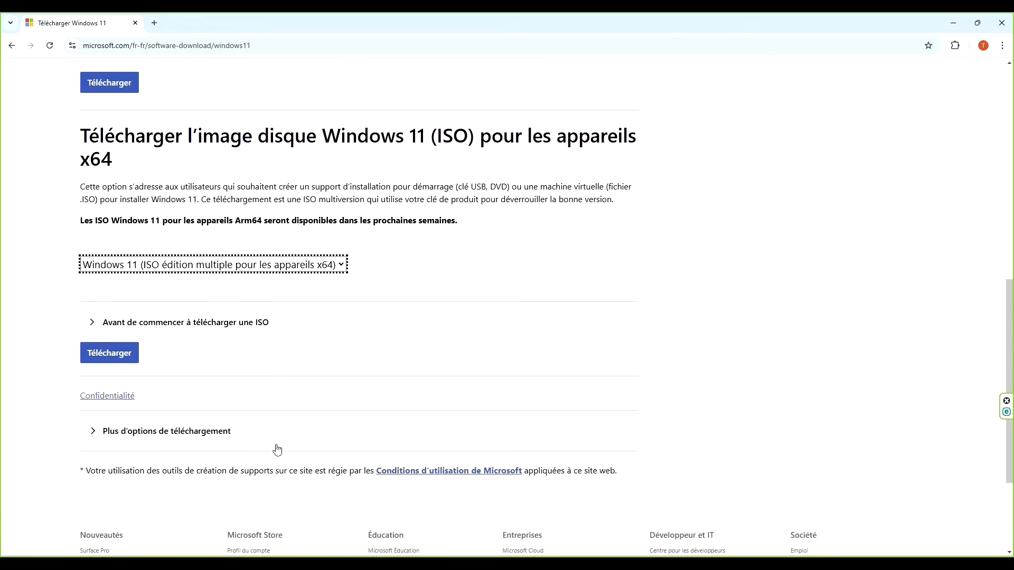
click(110, 345)
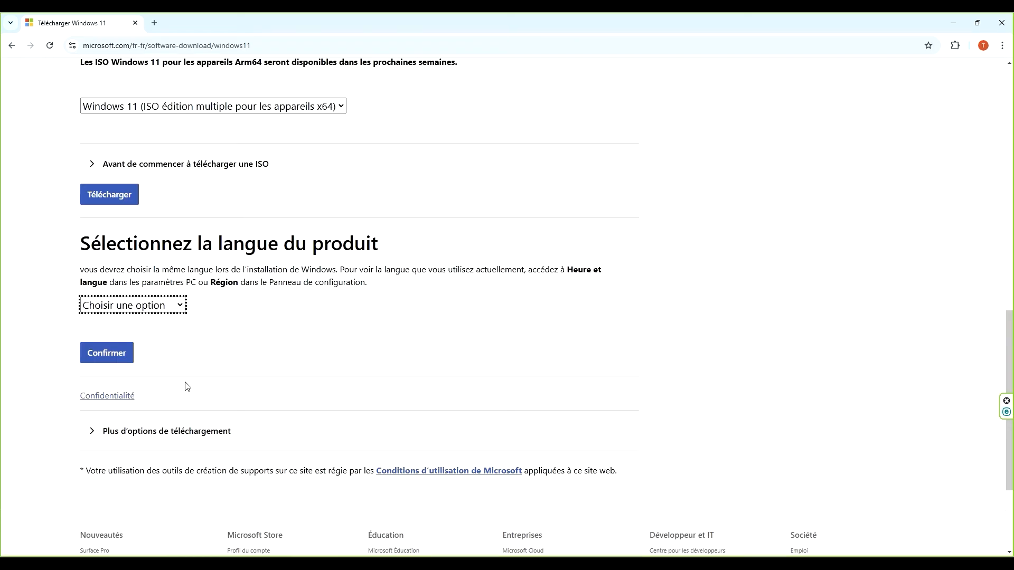
Set the product language to Français and confirm it
click(184, 308)
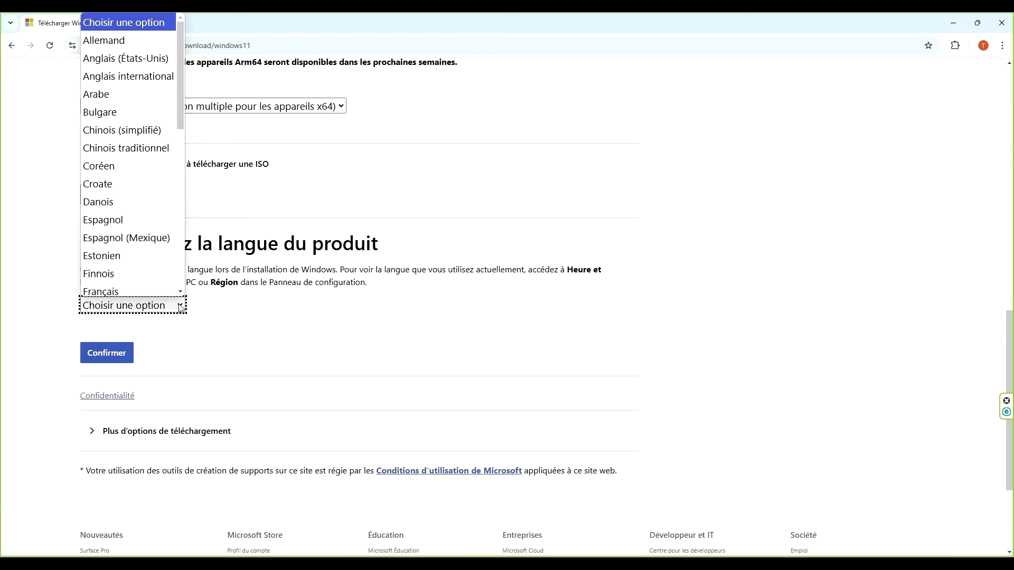
click(137, 285)
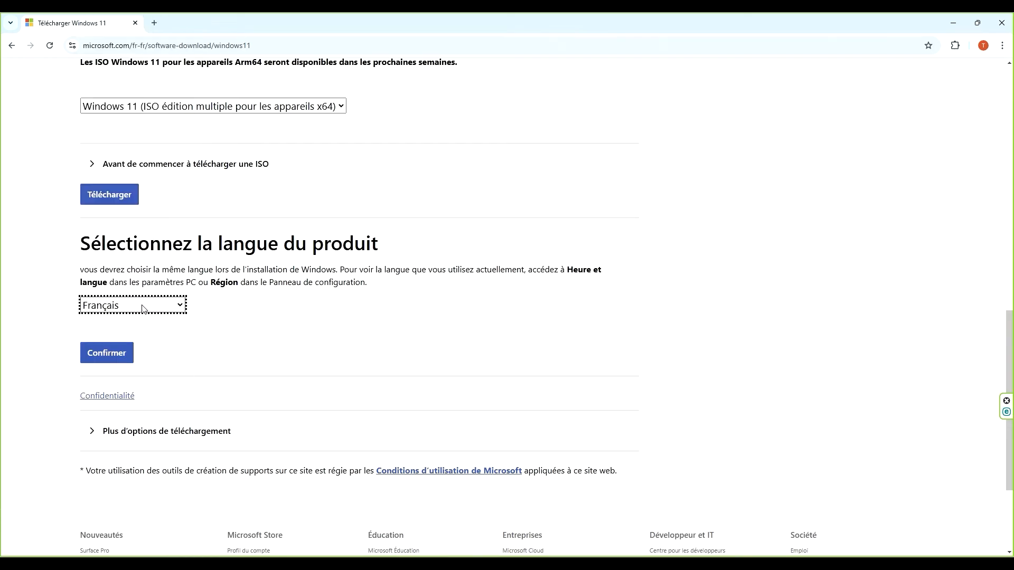
click(118, 353)
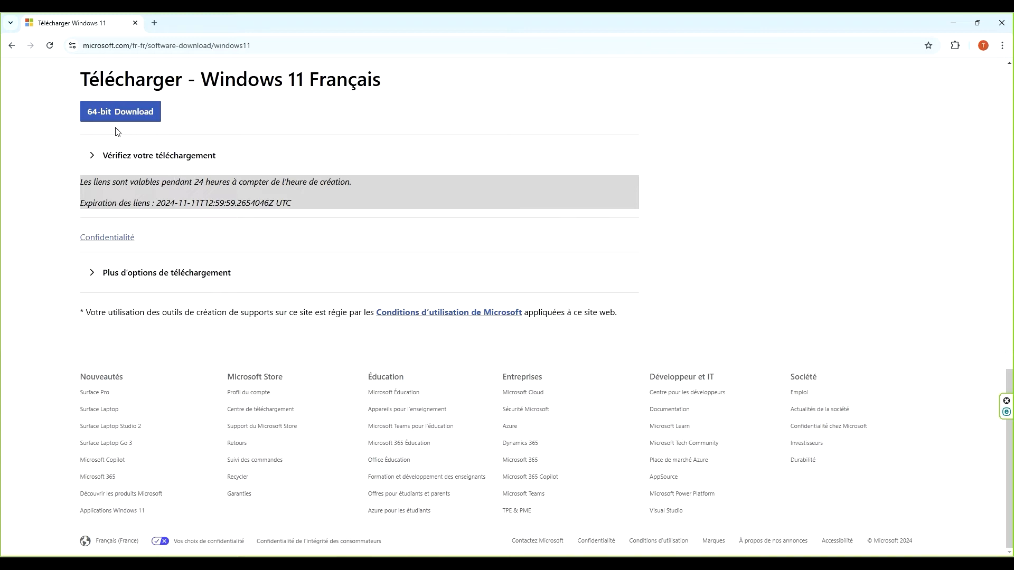
Start the 64-bit Download of the Windows 11 Français ISO
click(124, 117)
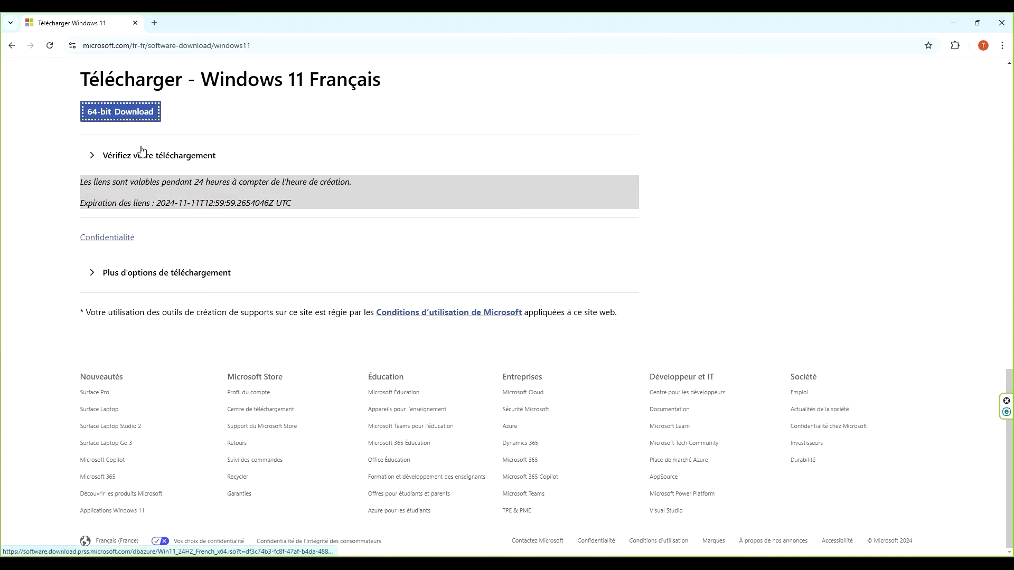
click(499, 338)
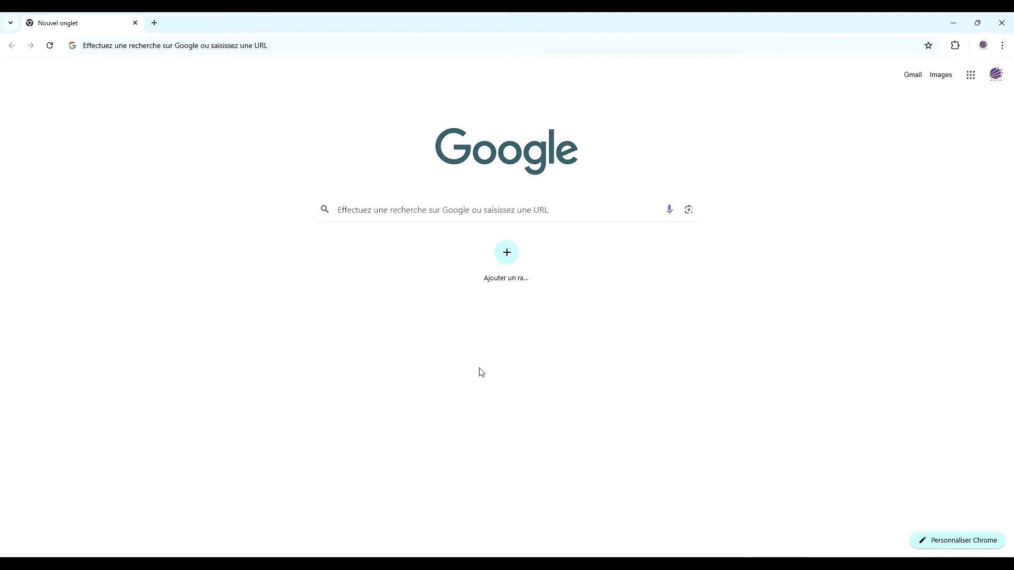
Search Google for rufus and open the official Rufus website
text(rufus)
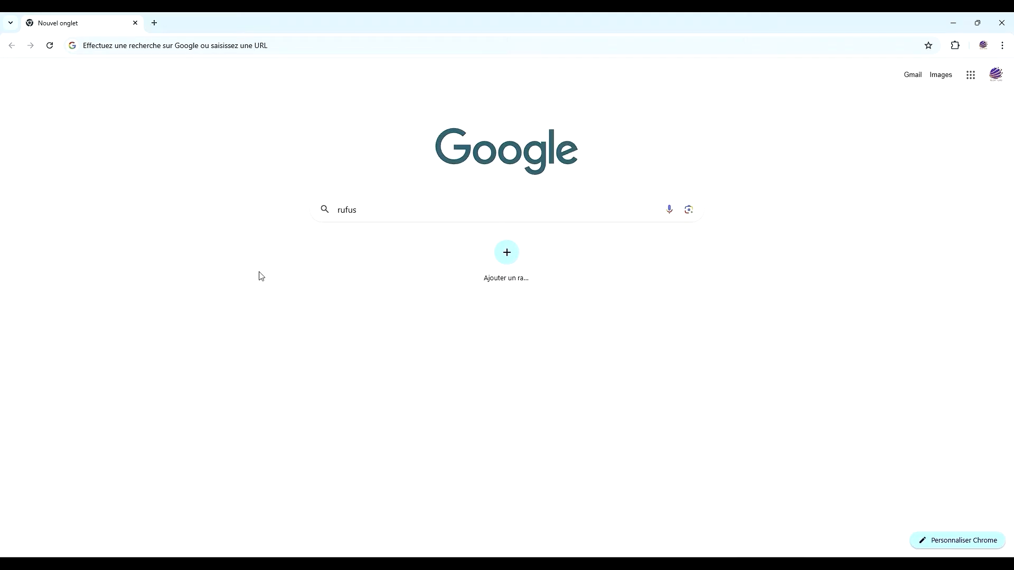
key(Return)
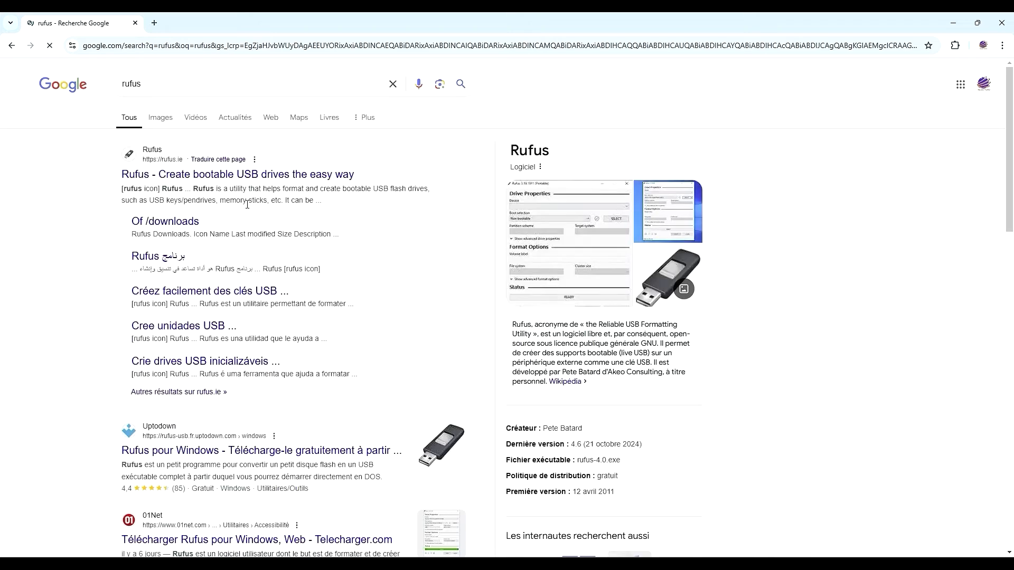
click(225, 176)
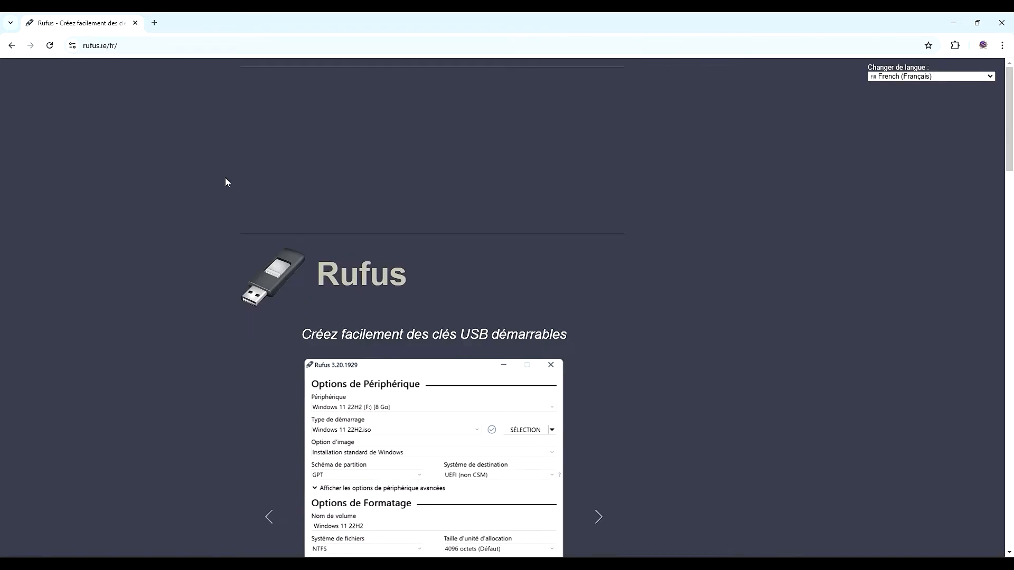
scroll(217, 230, down, 2)
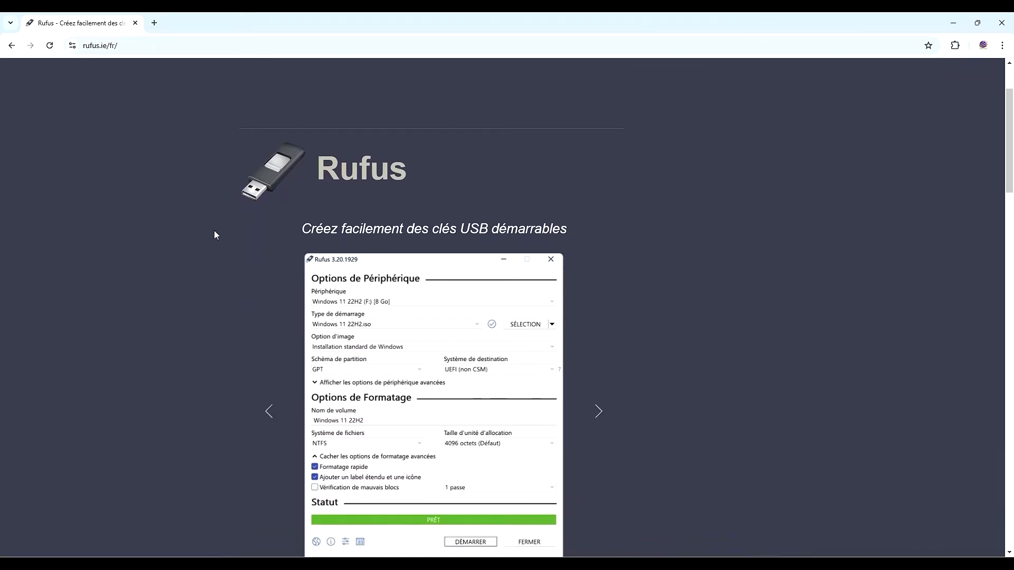
Download rufus-4.6.exe from the Rufus site's latest versions list and open its download folder
scroll(213, 230, down, 2)
scroll(215, 241, down, 4)
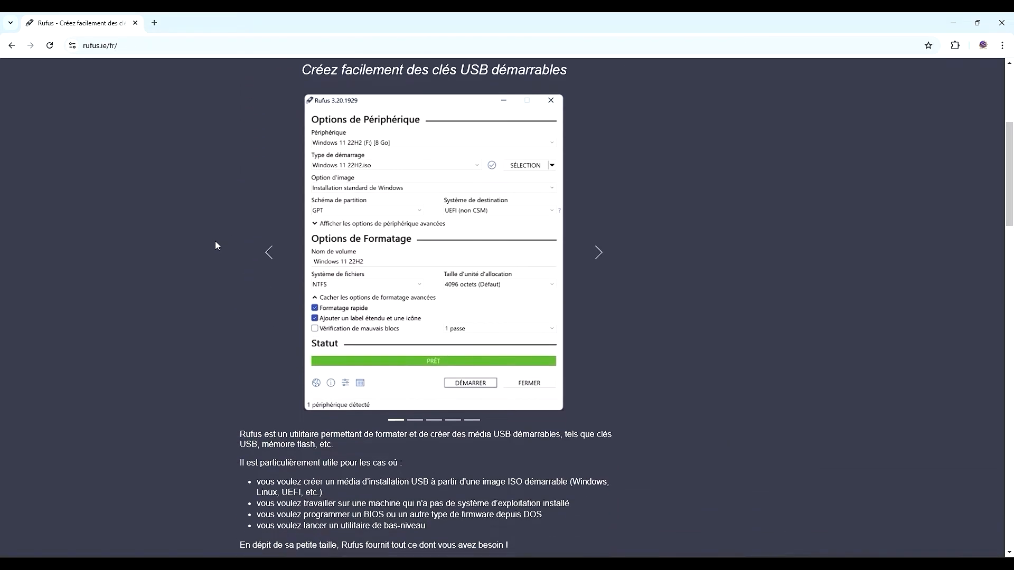
scroll(210, 247, down, 2)
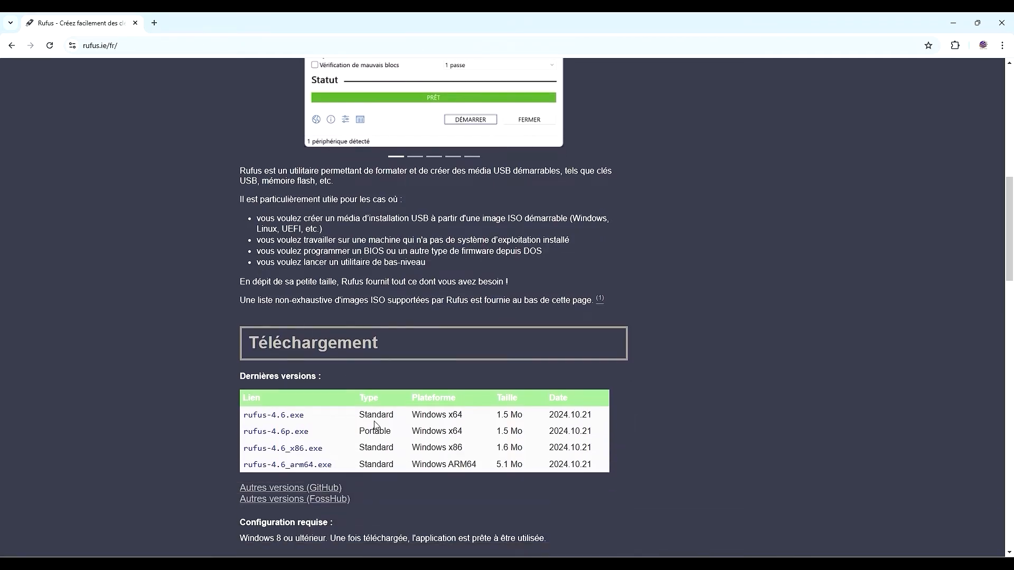
click(261, 416)
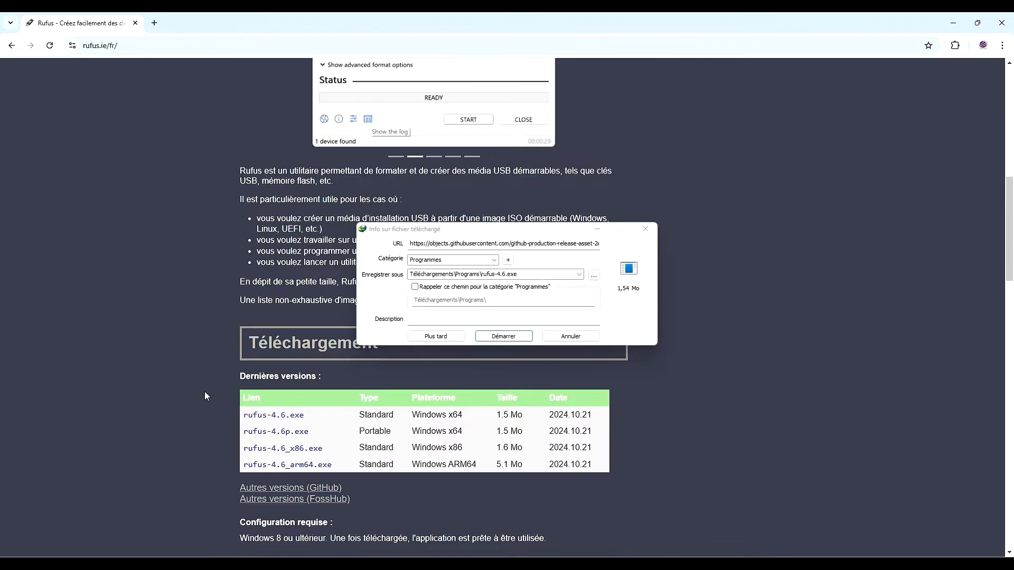
click(486, 338)
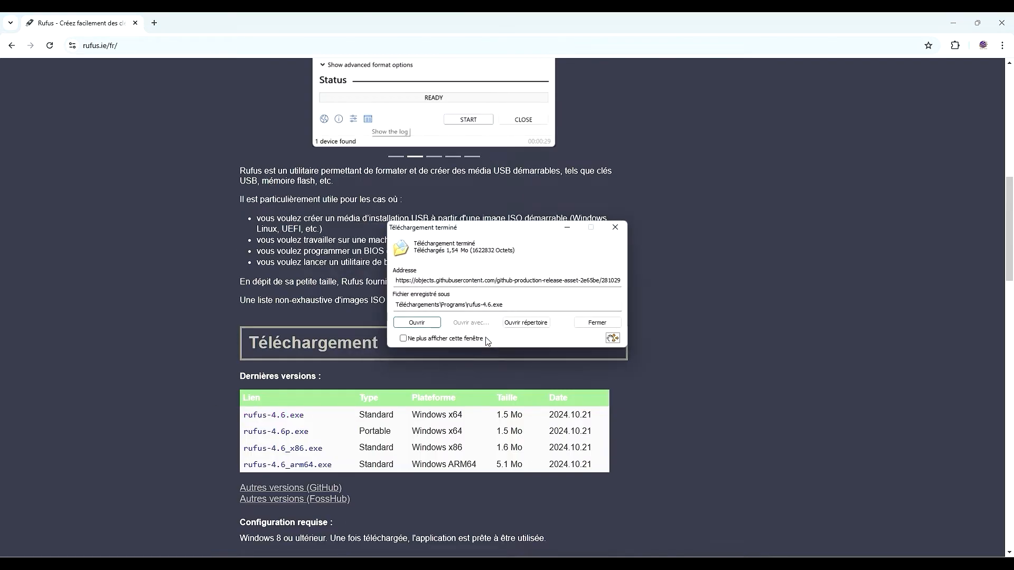
click(518, 323)
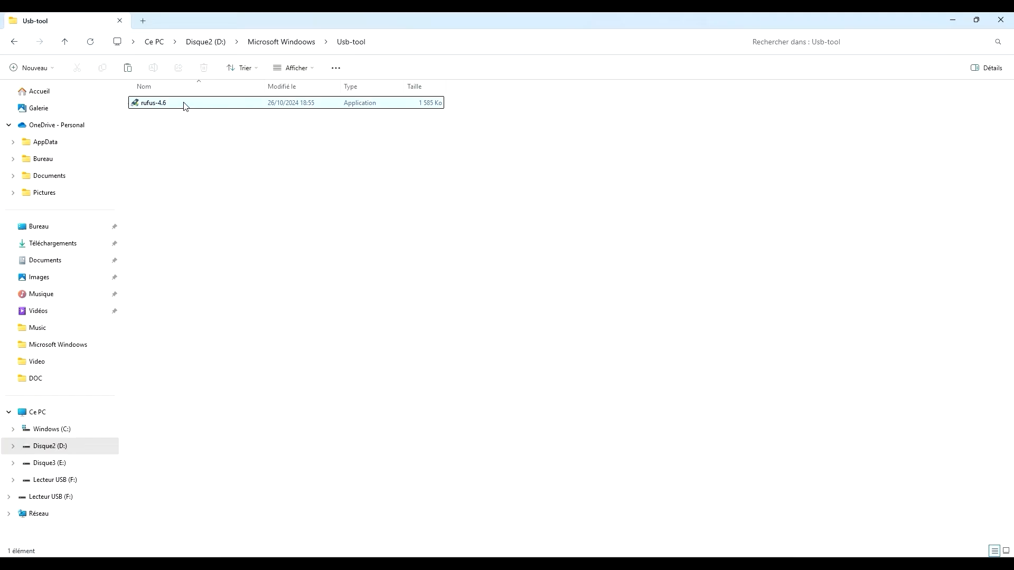
Launch rufus-4.6 and select the Win11_24H2_French_x64 ISO as the boot image
click(184, 103)
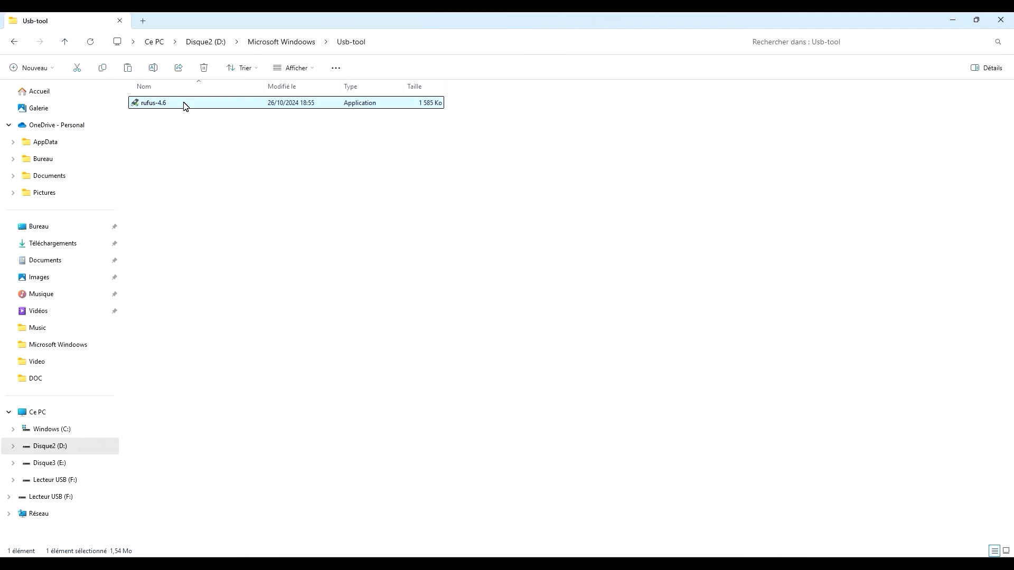
double_click(185, 105)
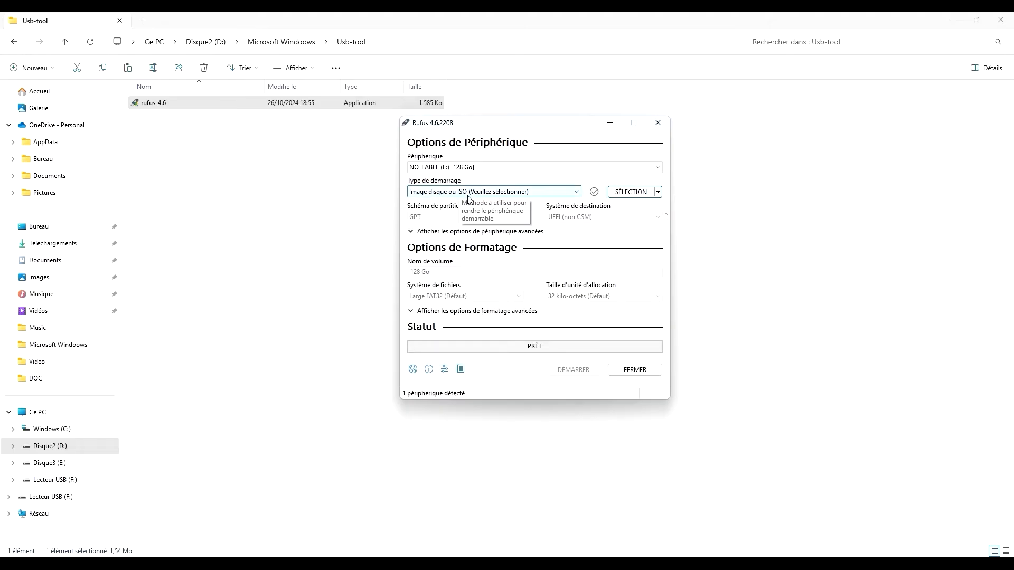
click(629, 194)
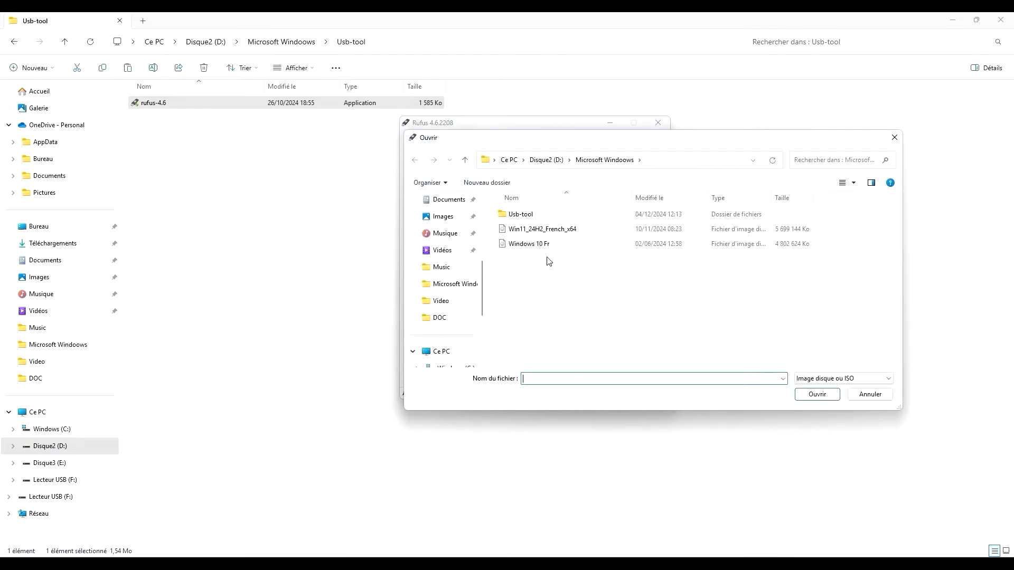
click(558, 233)
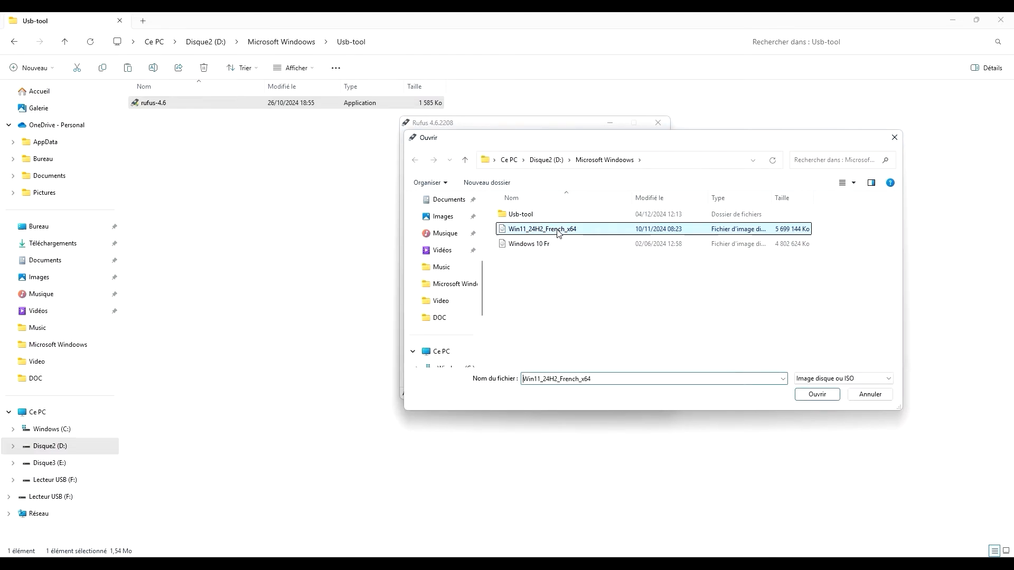
click(806, 397)
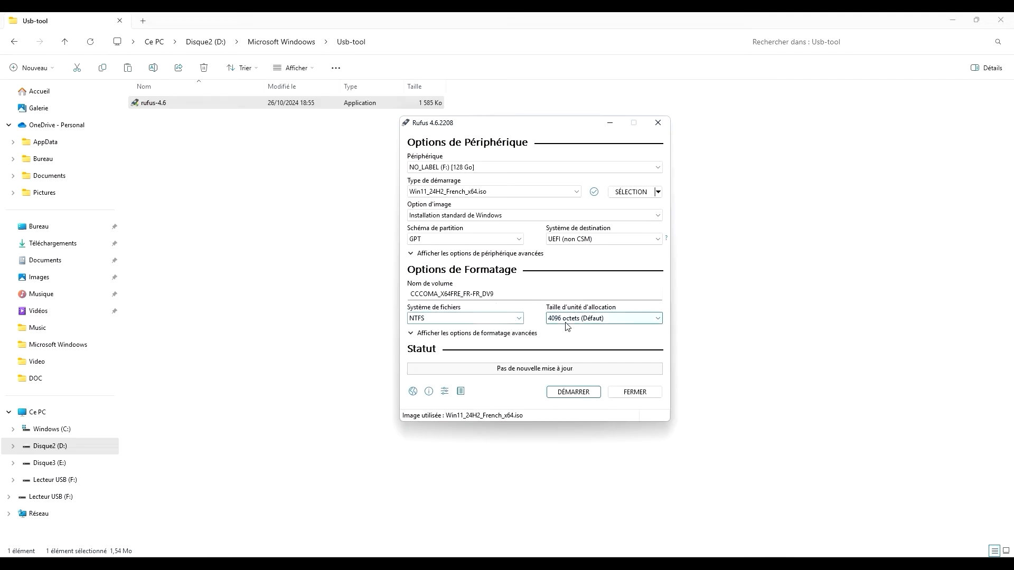
Start writing the USB drive, removing the 4Go+ RAM, Secure Boot and TPM 2.0 requirement, and confirm
click(579, 393)
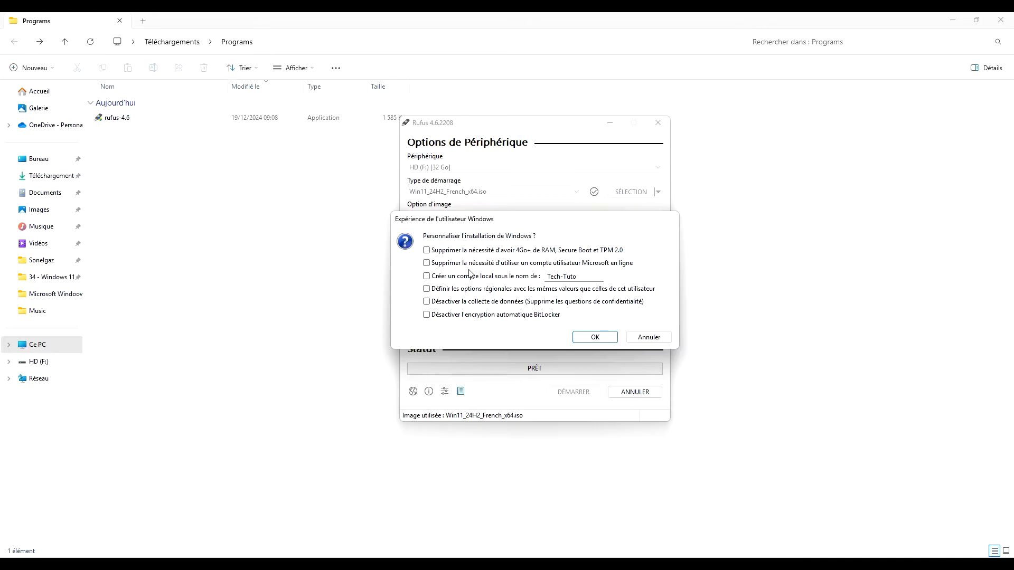
click(426, 250)
click(593, 337)
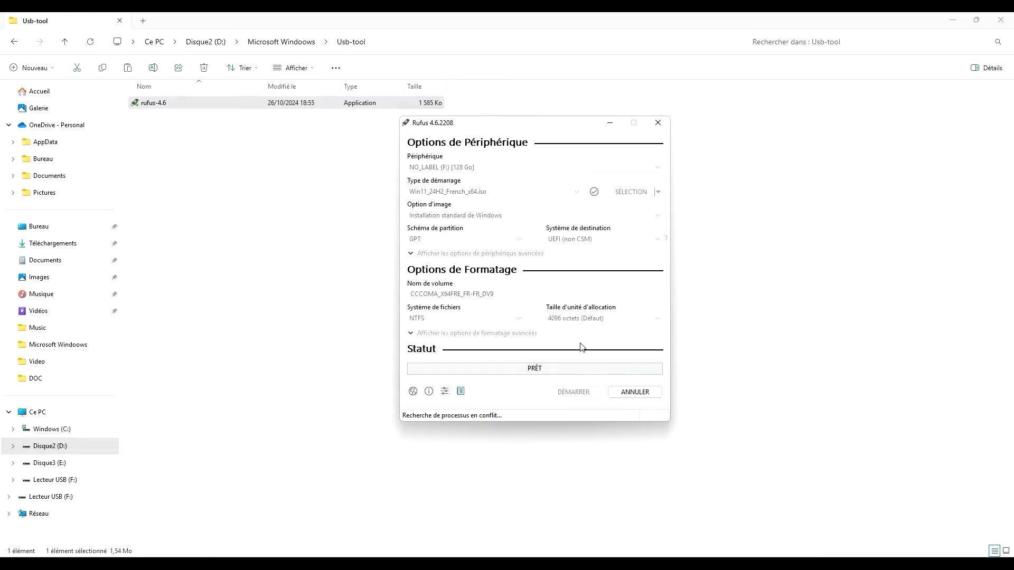
click(537, 332)
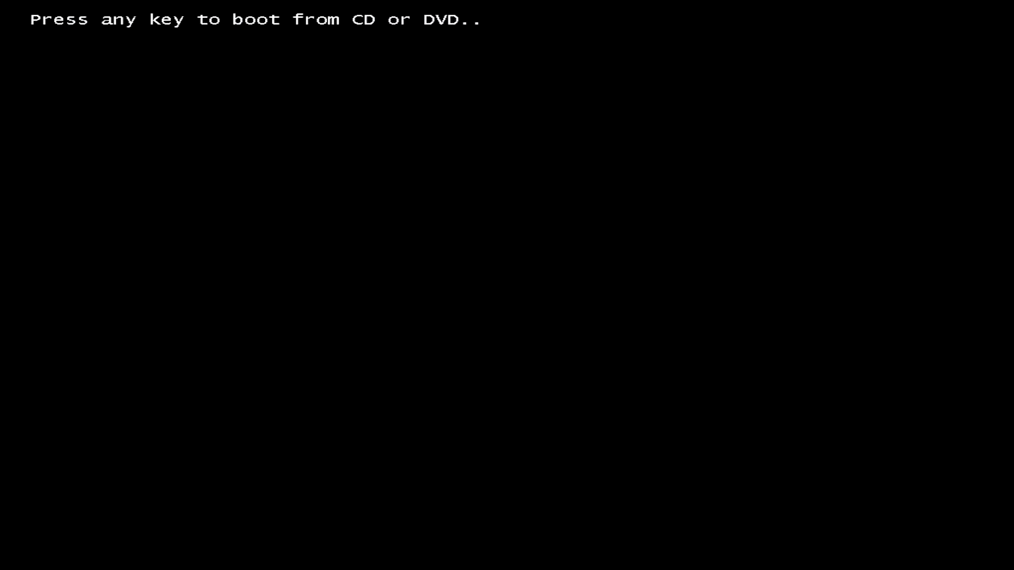
Boot from the installation media and continue with Français (France) as language and time and currency format
key(Return)
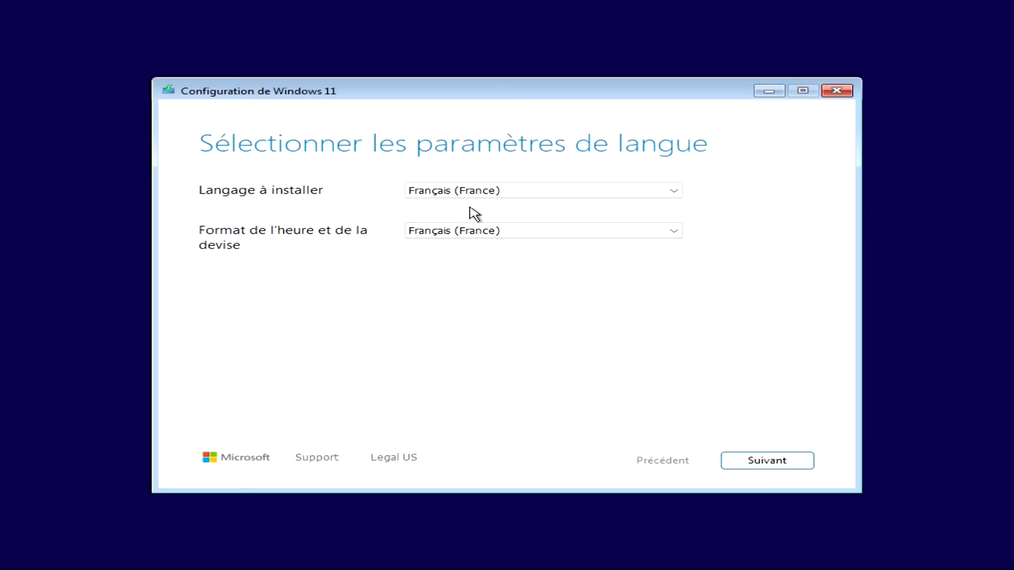
click(675, 230)
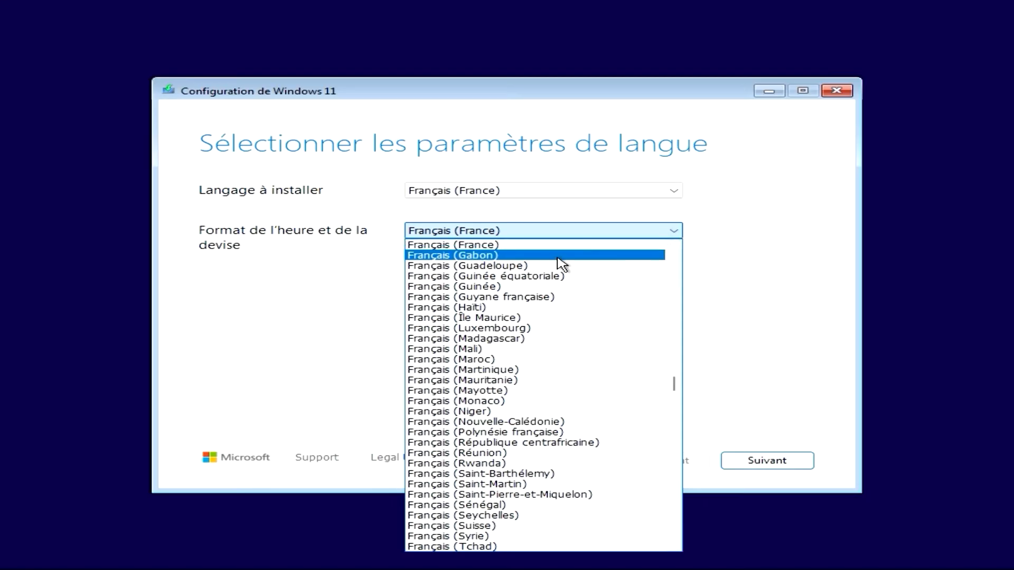
scroll(549, 267, up, 1)
scroll(536, 272, up, 4)
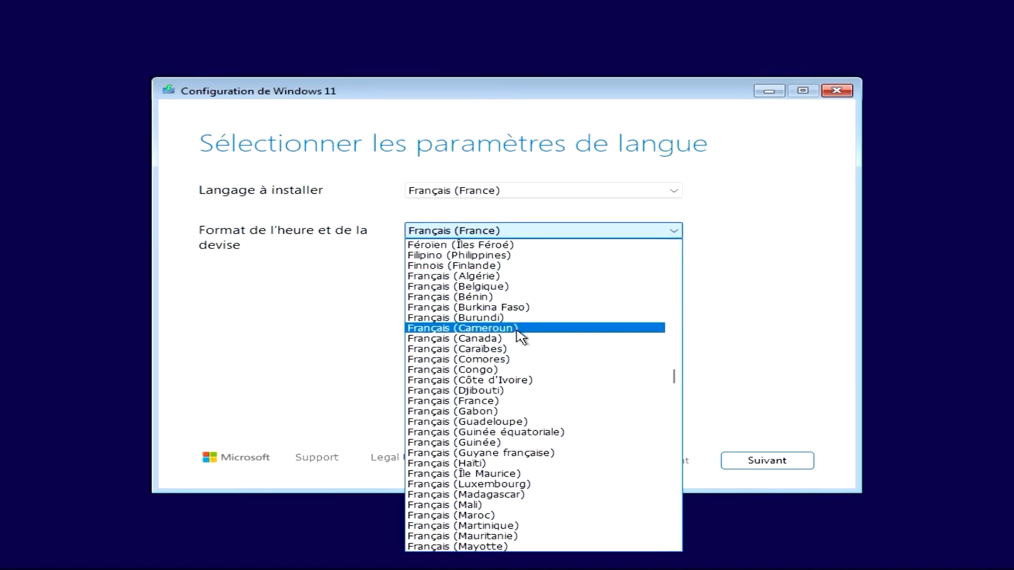
scroll(517, 373, down, 1)
scroll(514, 378, down, 4)
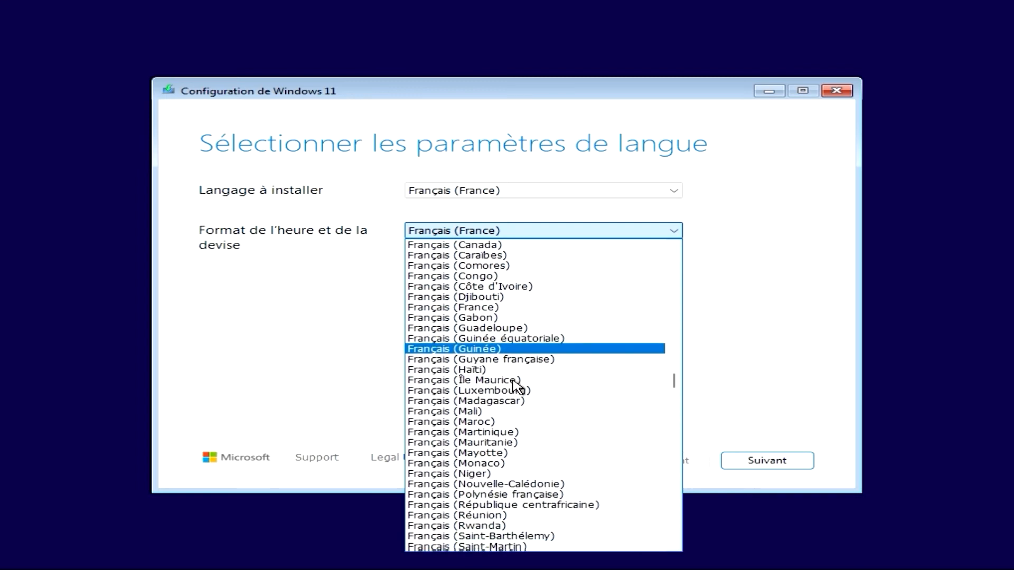
scroll(516, 389, down, 2)
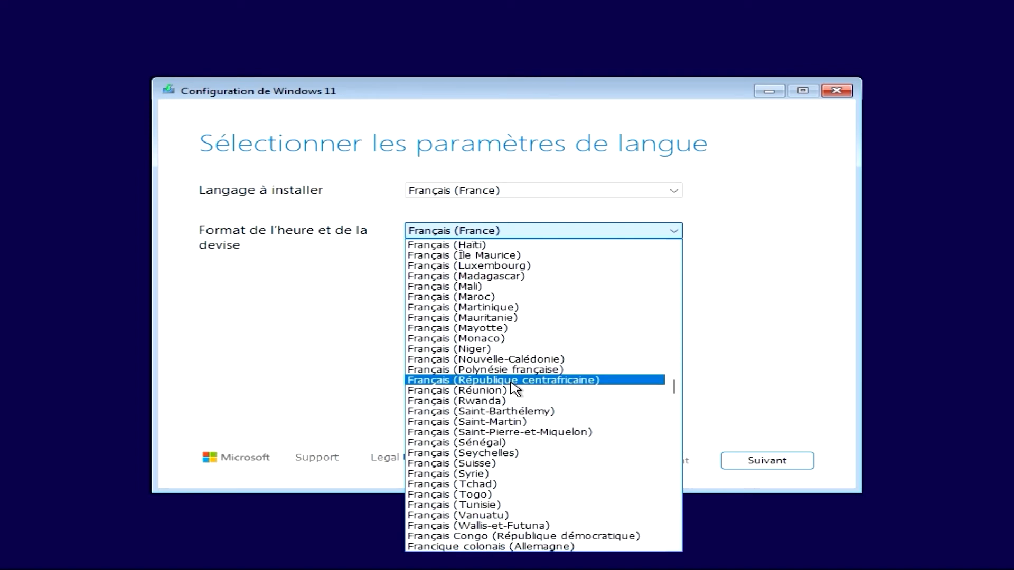
scroll(509, 391, down, 1)
scroll(508, 390, down, 1)
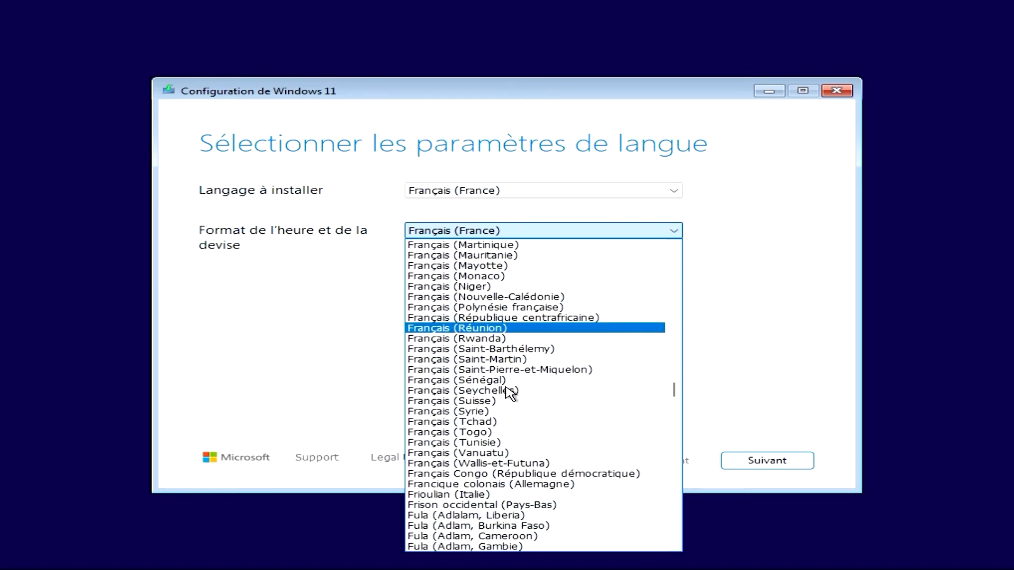
scroll(509, 394, down, 1)
click(767, 350)
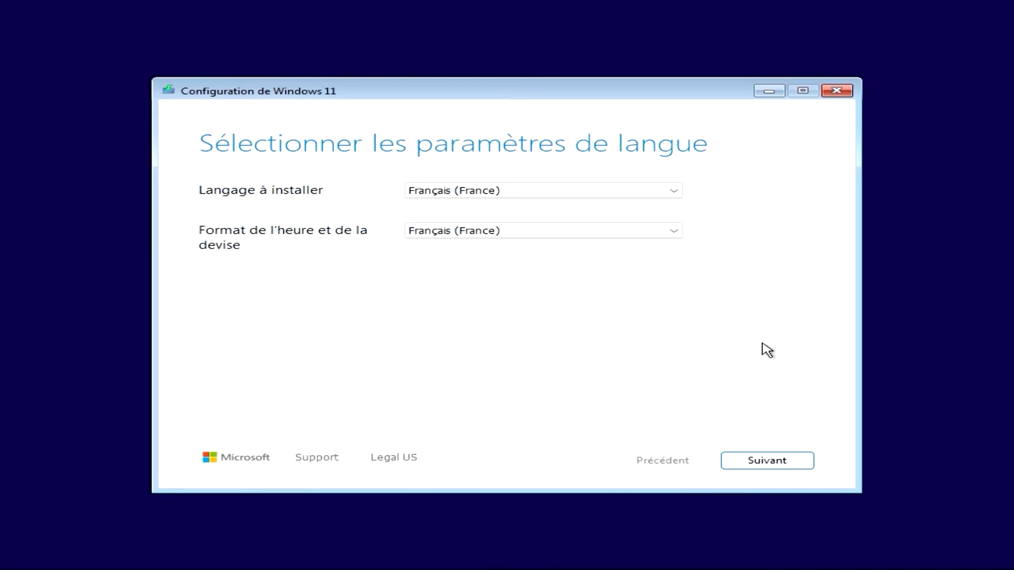
click(768, 463)
Keep the Français (Traditionnel, AZERTY) keyboard layout and continue
click(709, 193)
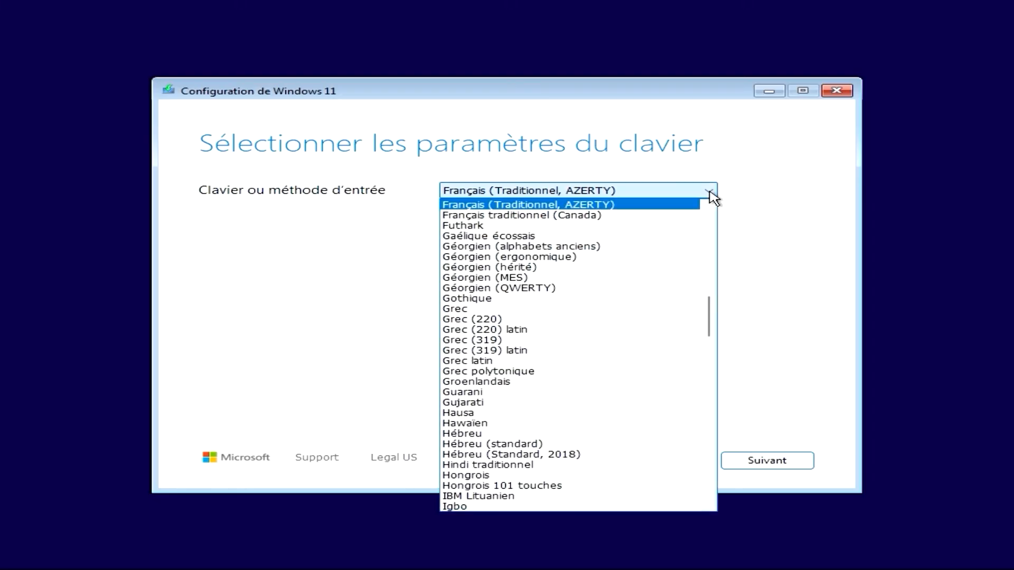
scroll(686, 222, up, 2)
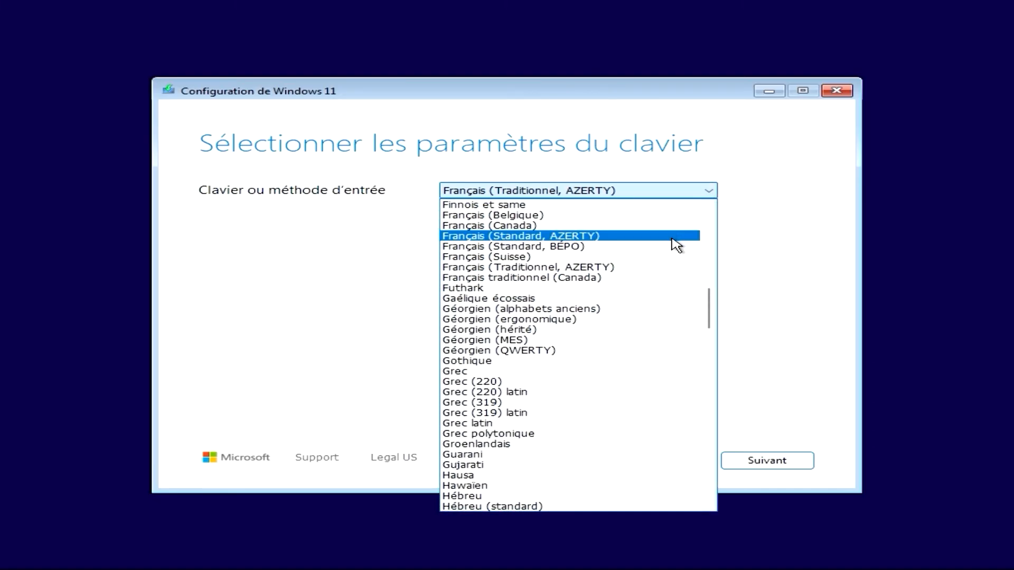
click(777, 247)
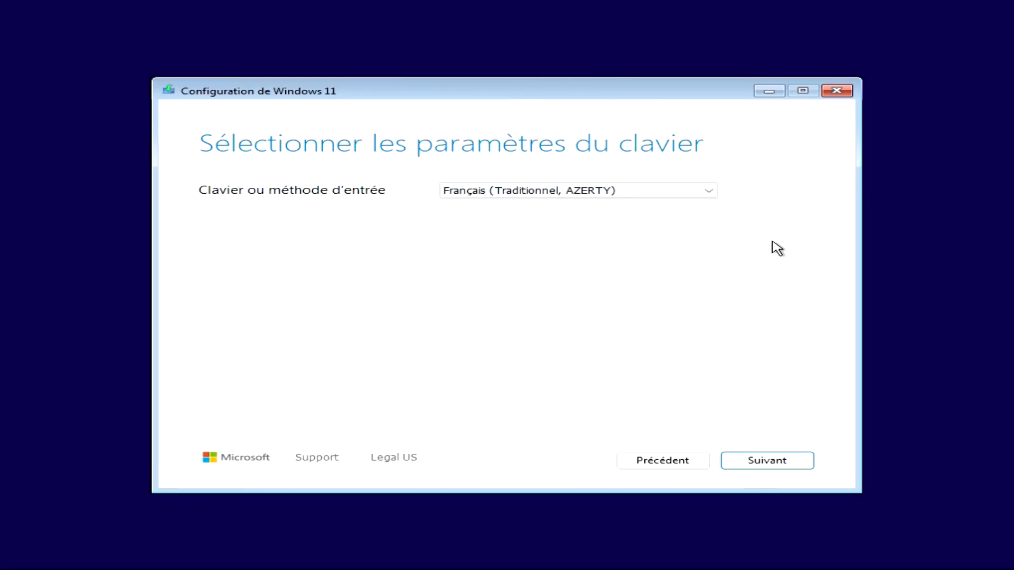
click(770, 463)
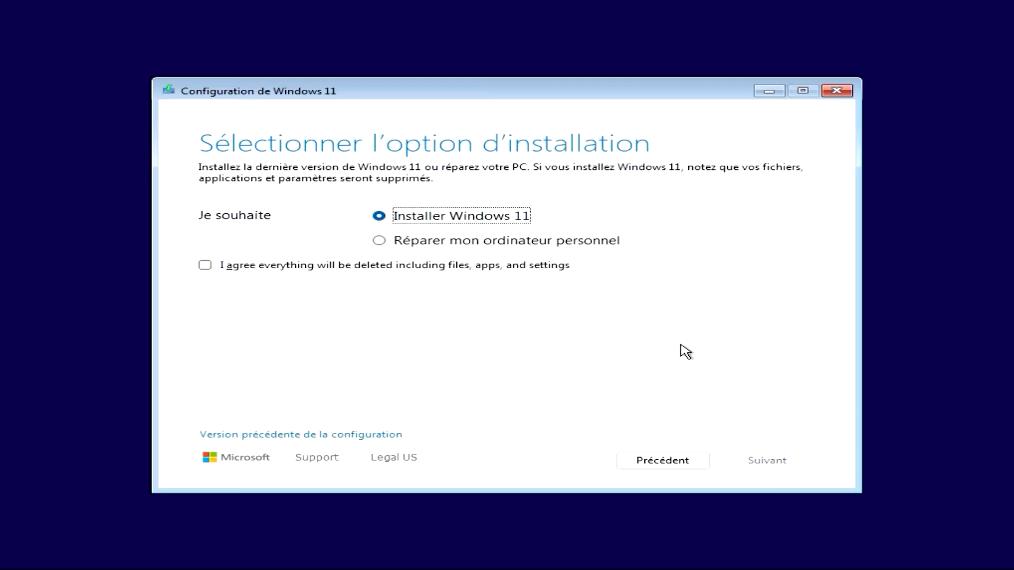
Choose Installer Windows 11, agree that everything will be deleted, and continue
click(379, 242)
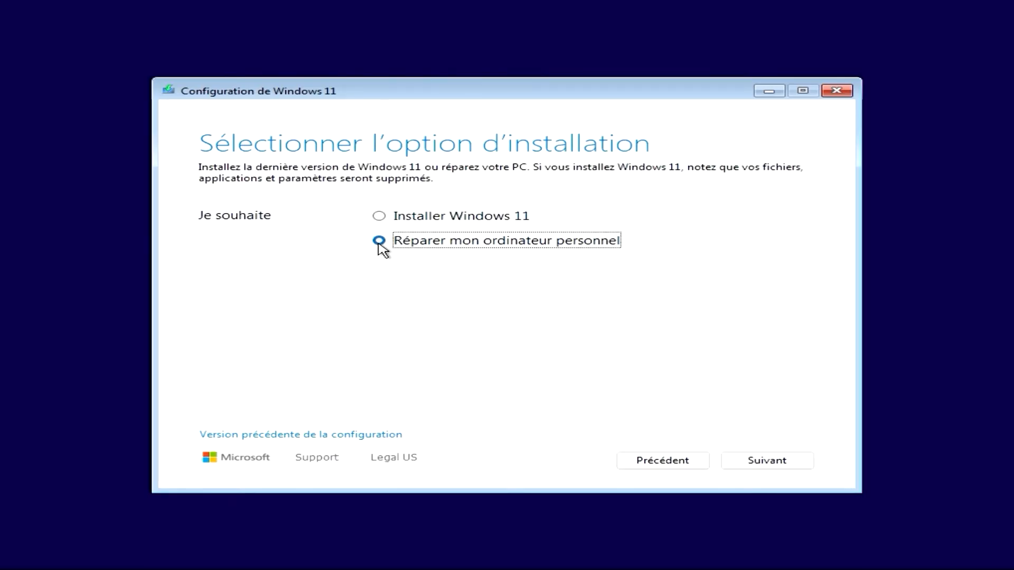
click(378, 217)
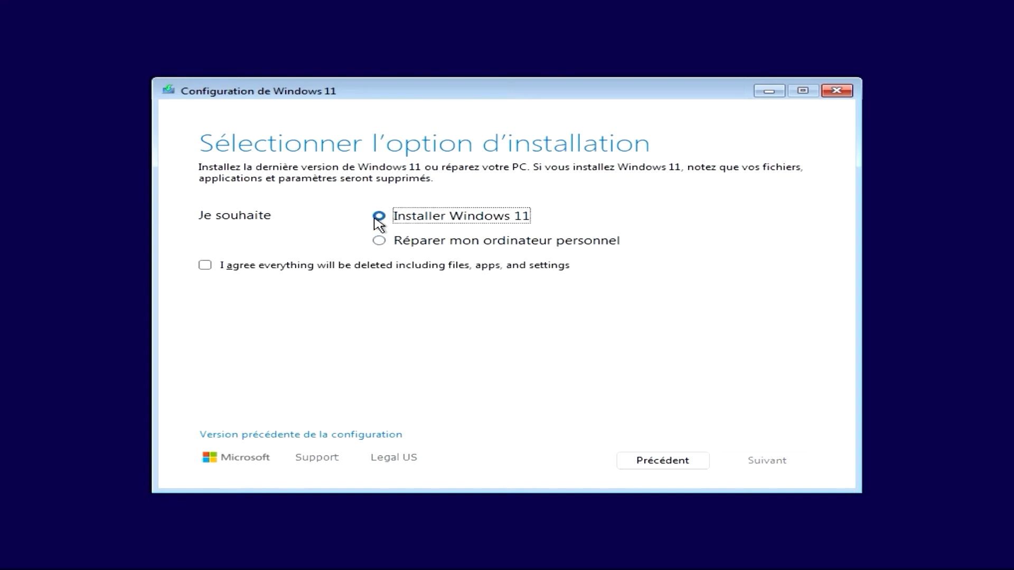
click(207, 266)
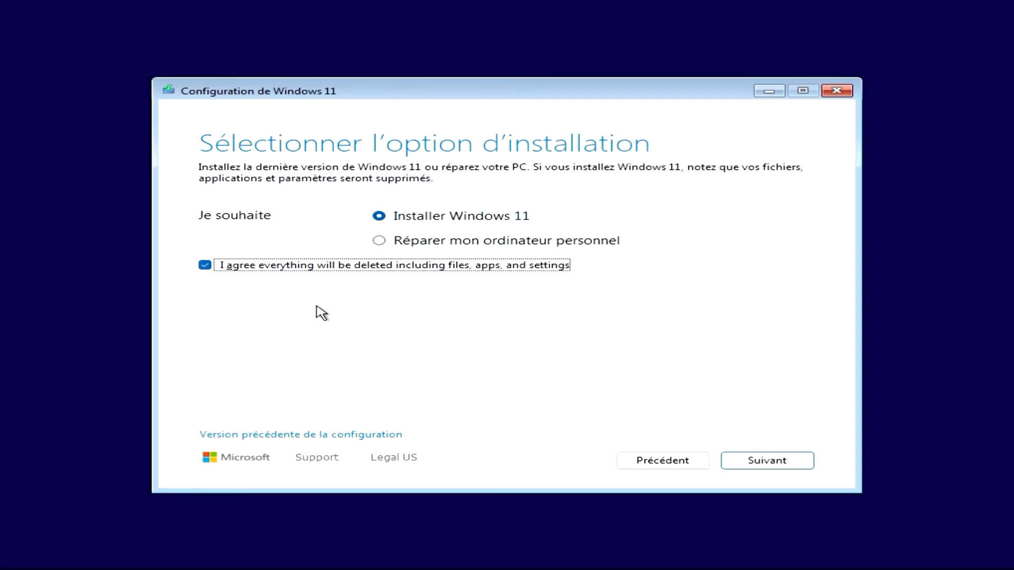
click(750, 458)
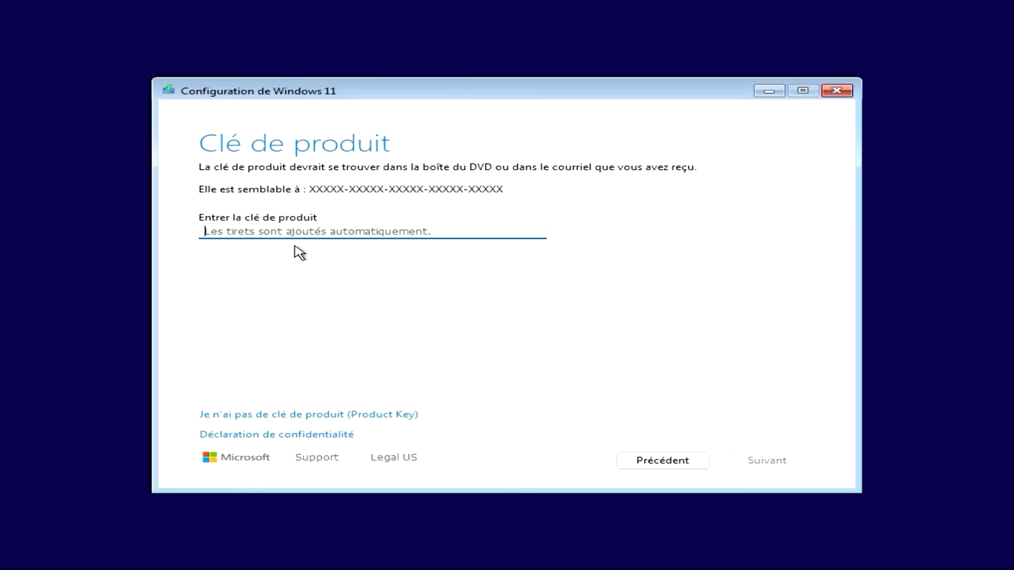
Skip the product key and select Windows 11 Professionnel as the edition to install
click(319, 417)
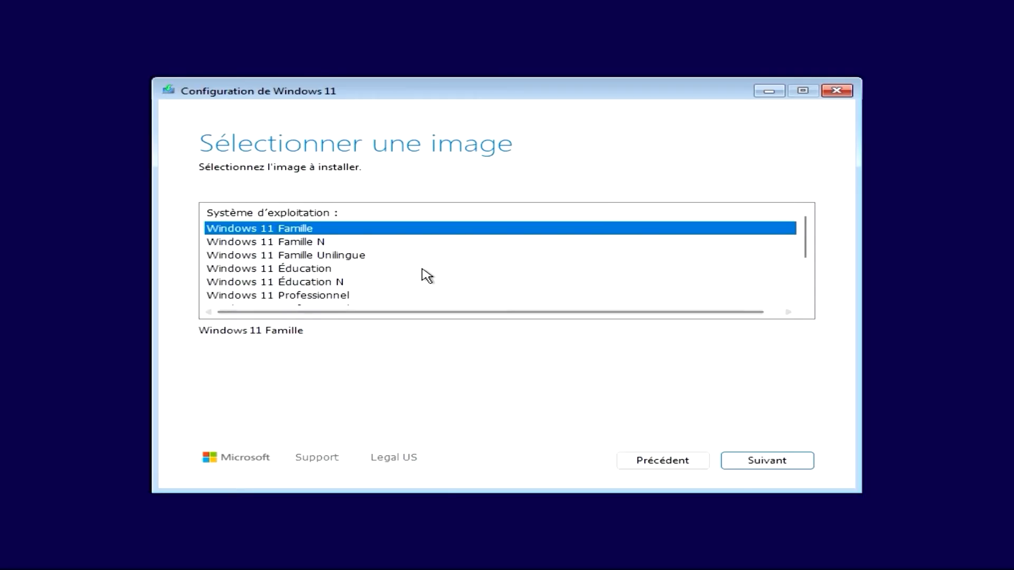
scroll(425, 274, down, 1)
scroll(426, 275, down, 1)
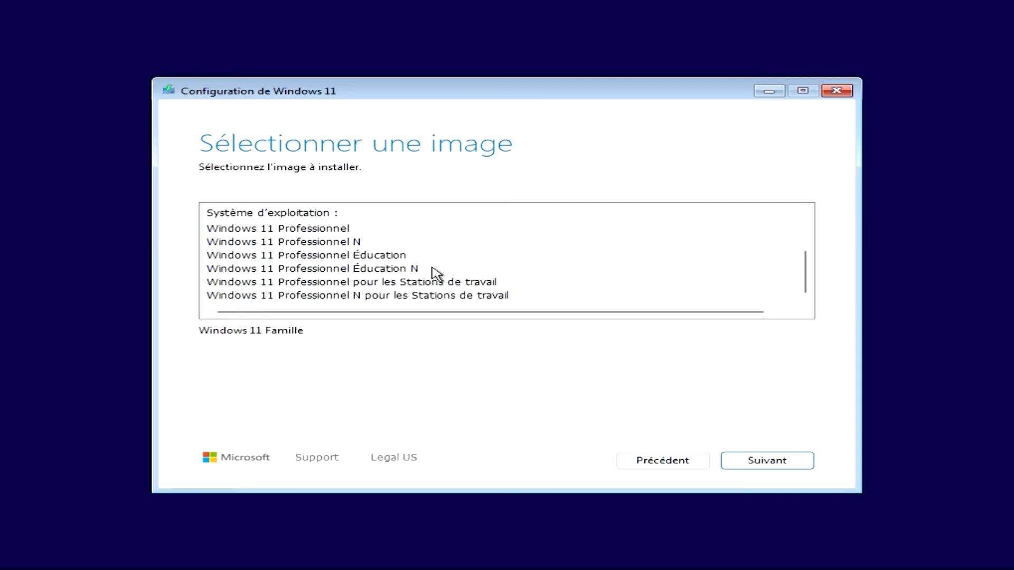
click(342, 228)
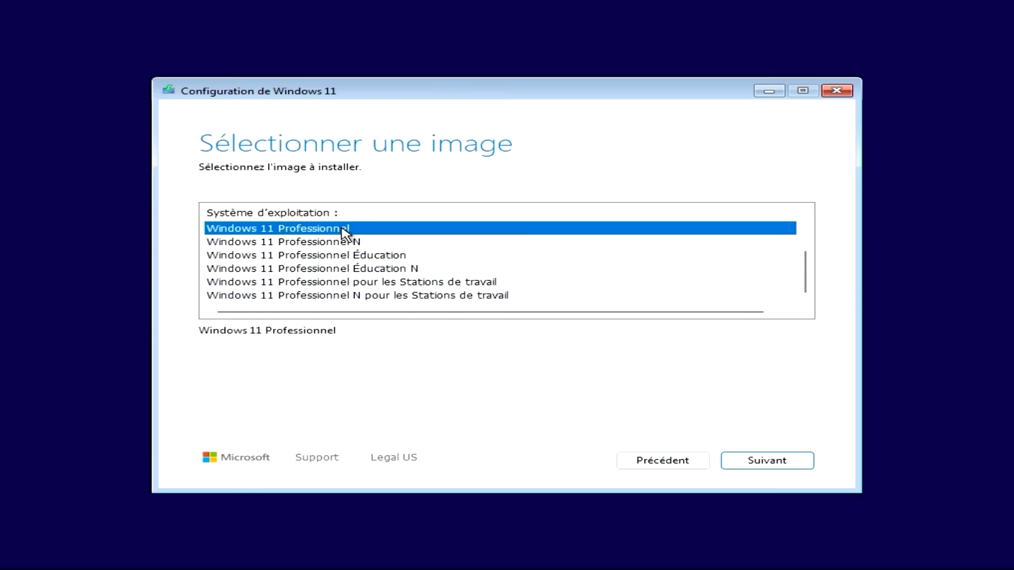
click(750, 460)
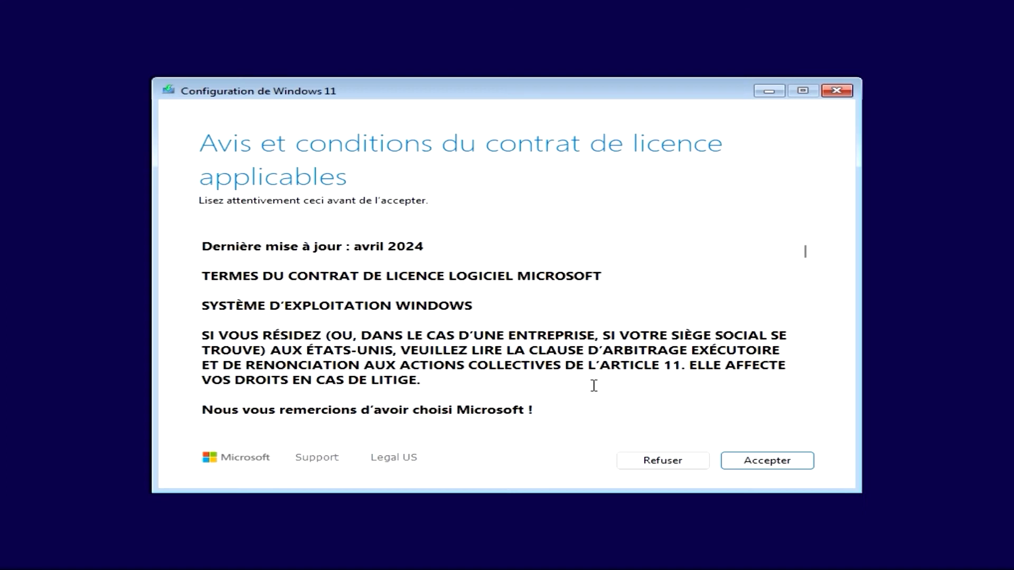
Accept the Windows 11 licence agreement
click(774, 461)
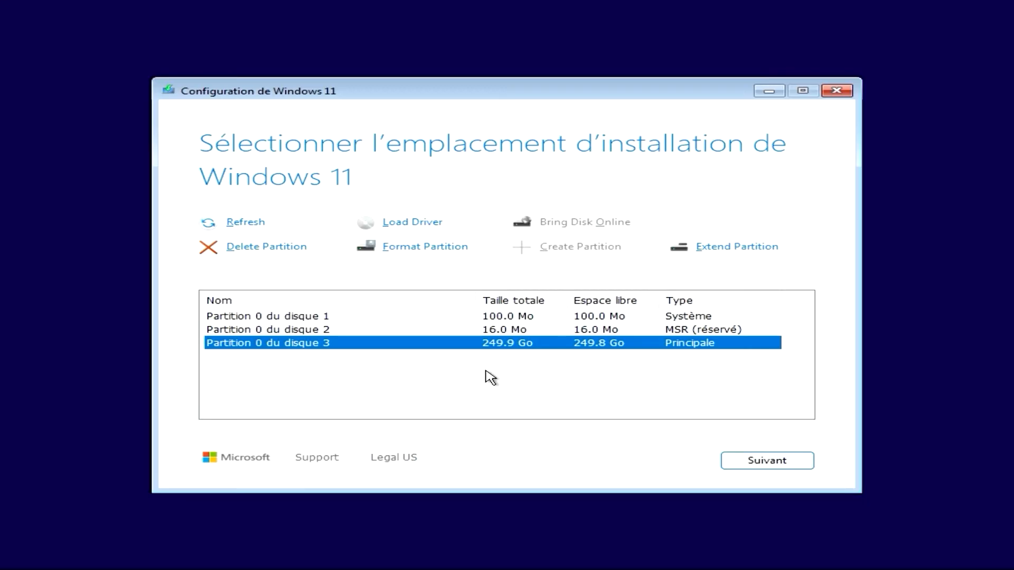
Format Partition 0 du disque 3, choose it as the installation location and start installing Windows 11
click(315, 317)
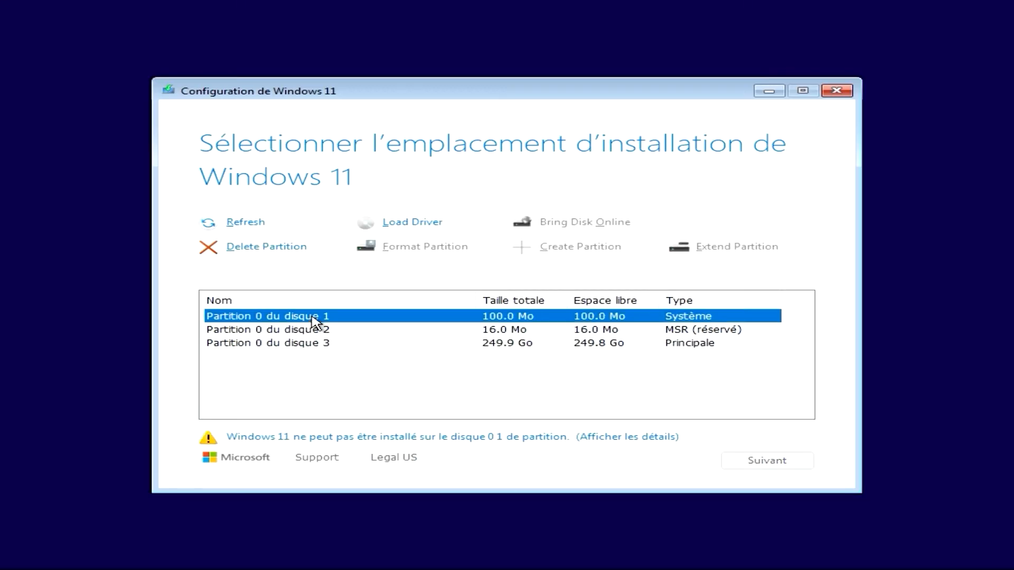
click(323, 330)
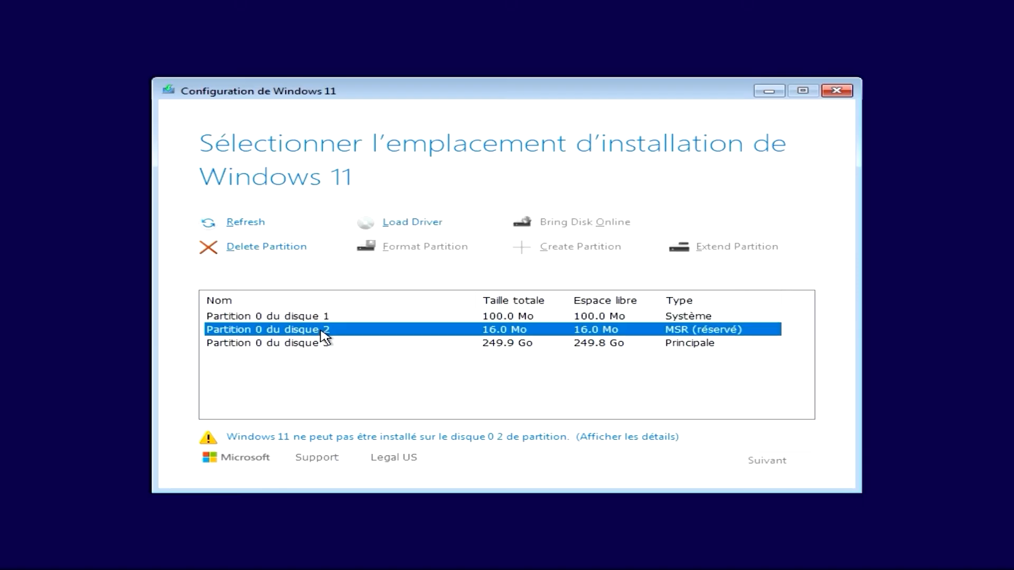
click(326, 344)
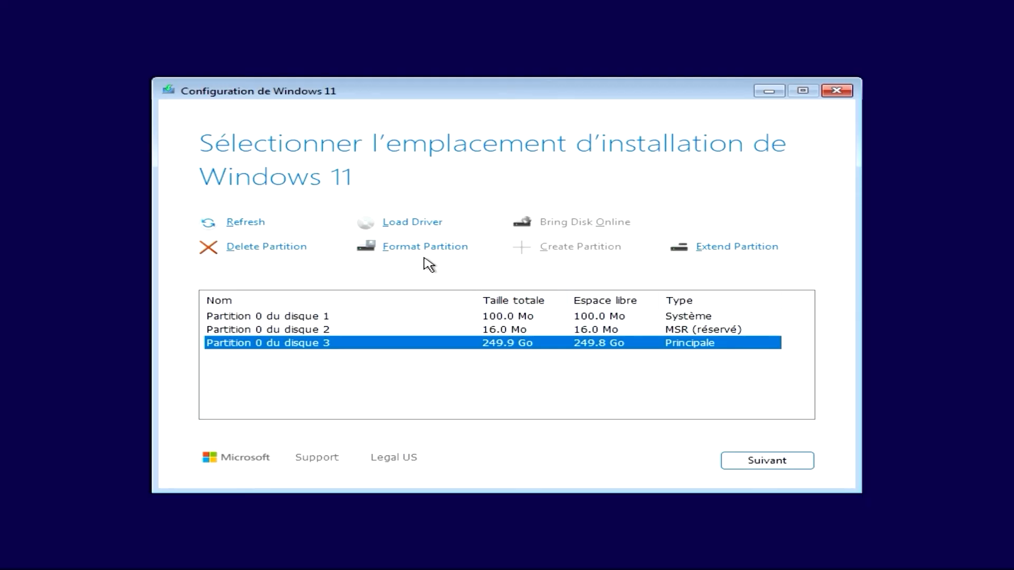
click(409, 248)
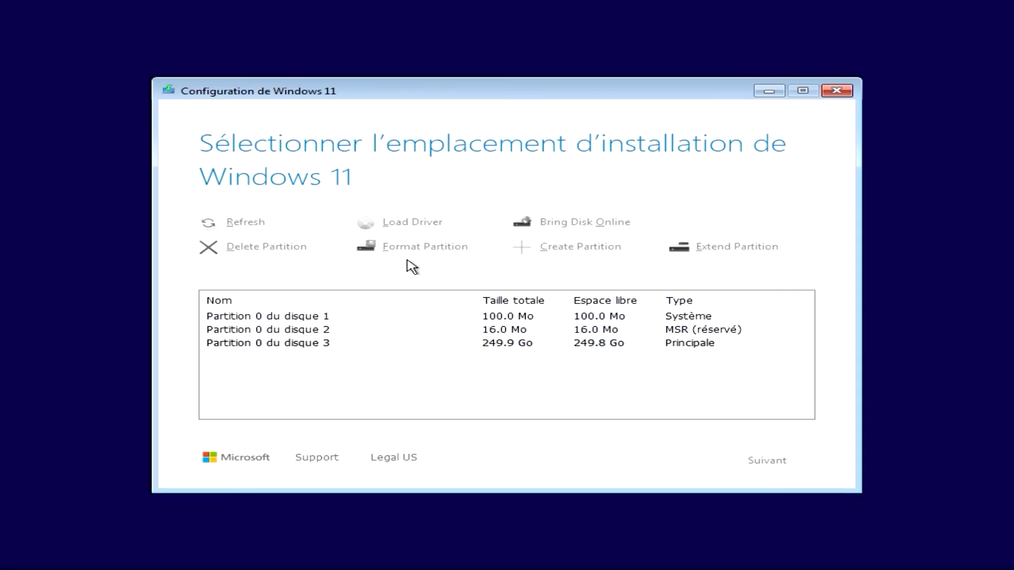
click(441, 382)
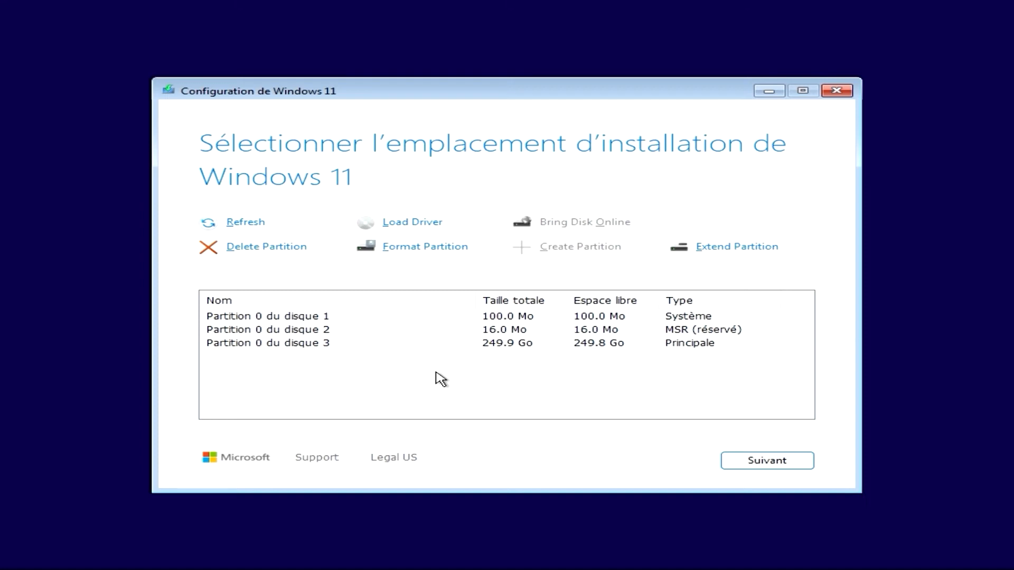
click(427, 344)
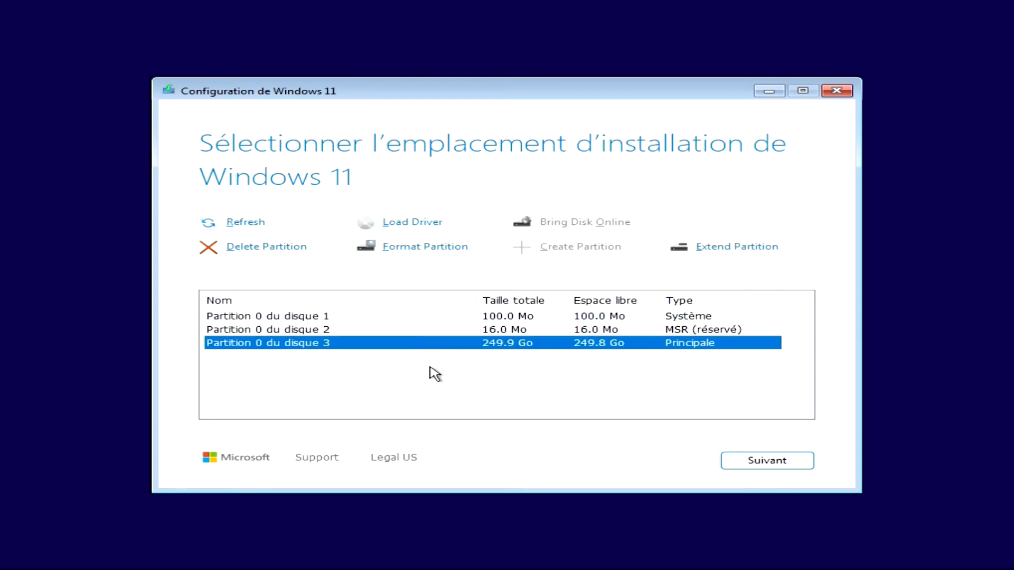
click(745, 463)
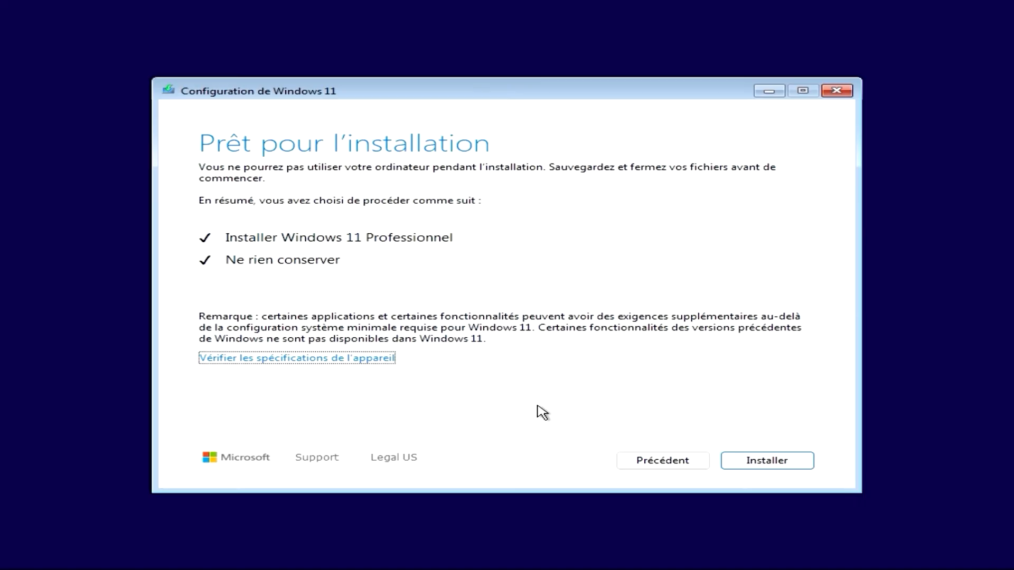
click(751, 460)
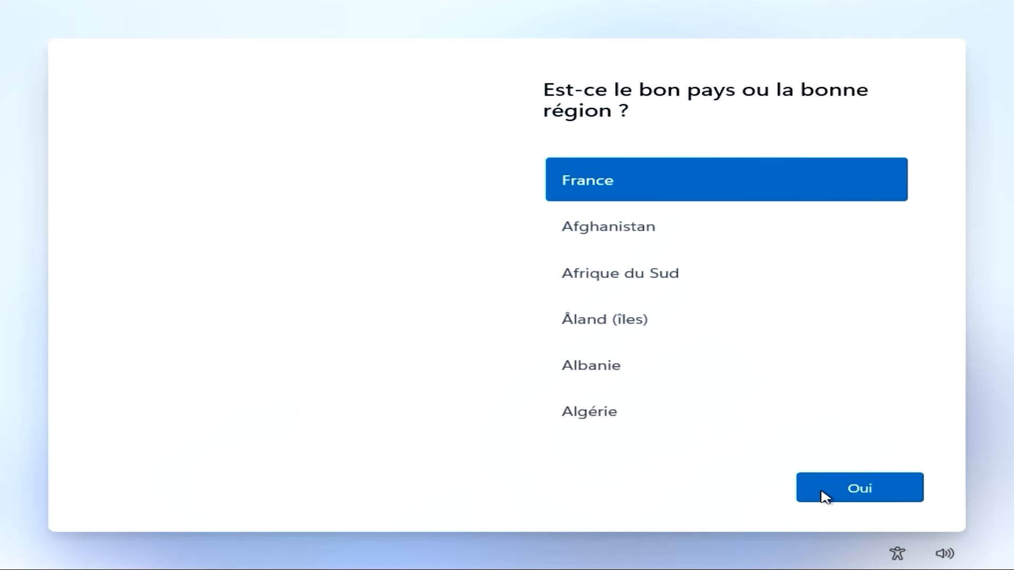
Confirm France as the region and Français (Traditionnel, AZERTY) as the keyboard layout
key(Return)
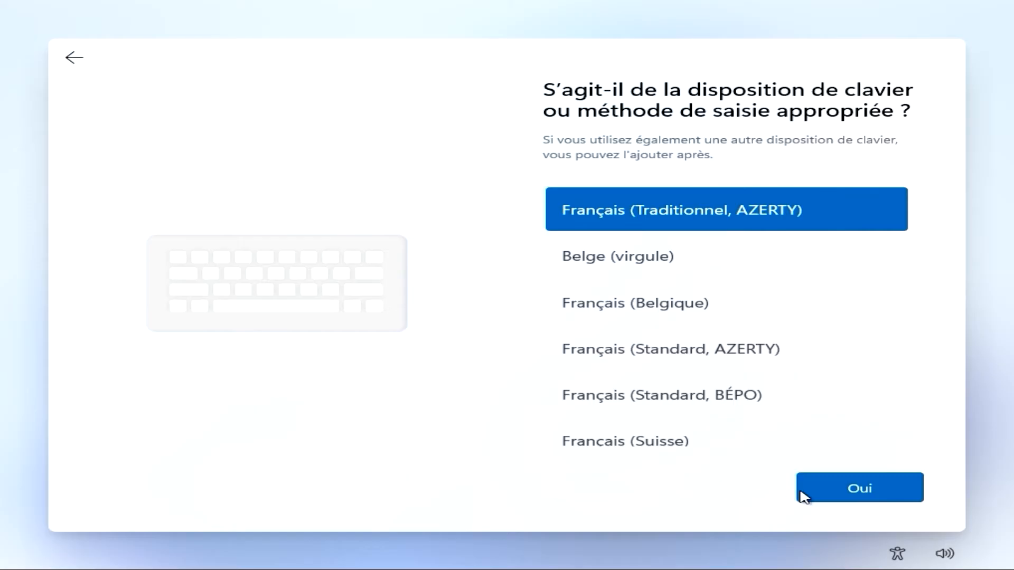
click(859, 492)
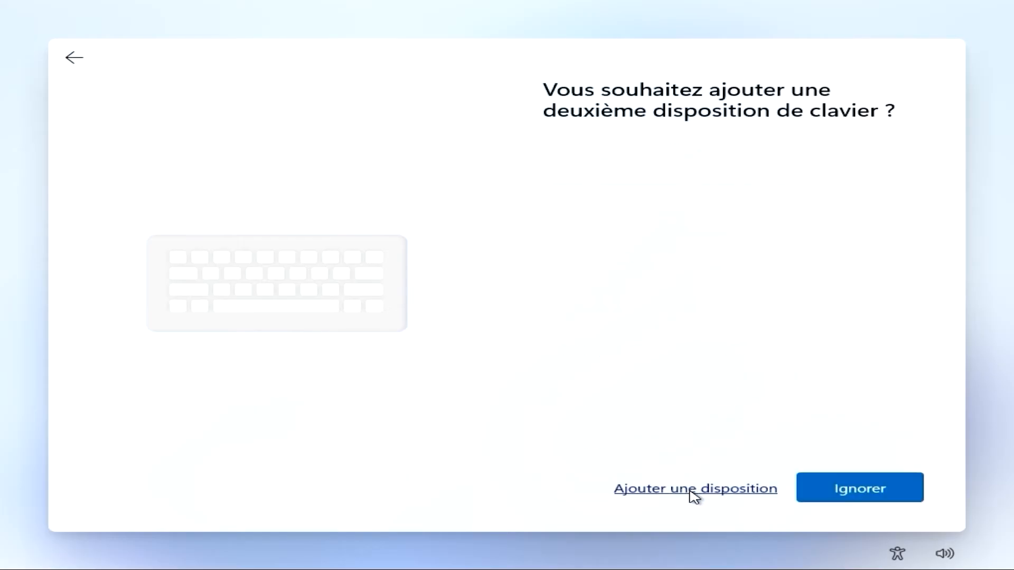
click(650, 495)
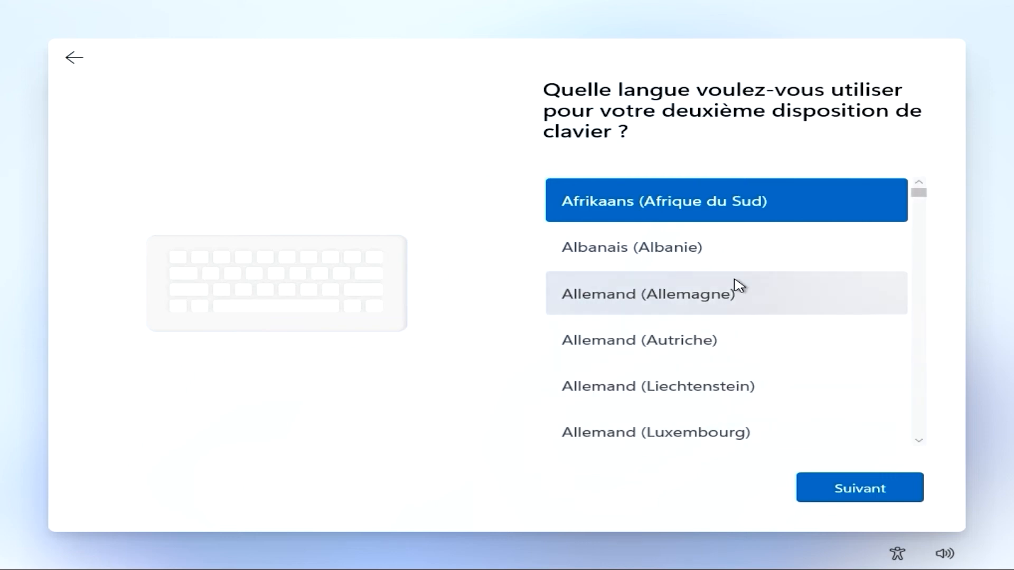
scroll(738, 312, down, 2)
scroll(738, 312, down, 5)
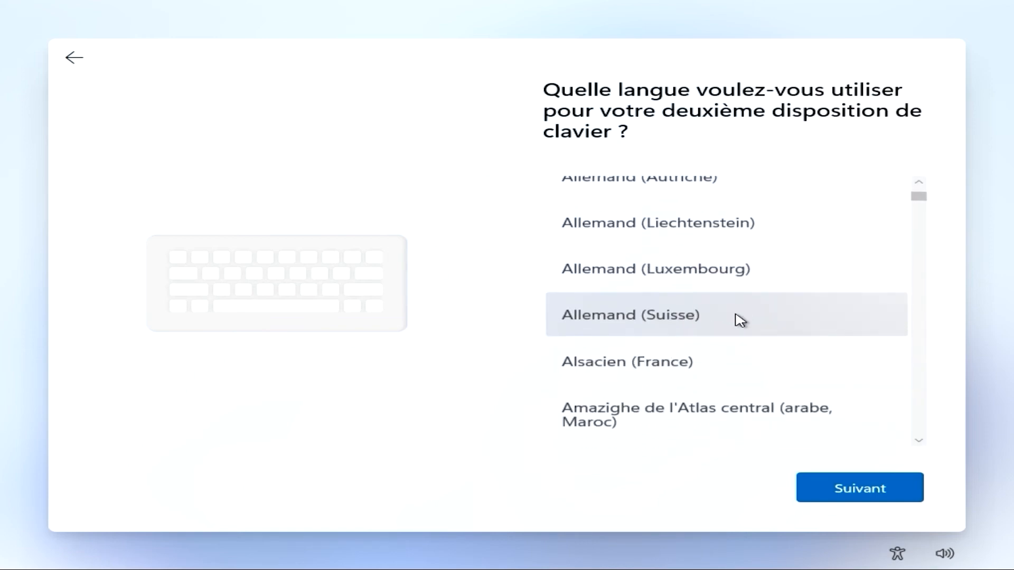
scroll(740, 322, down, 3)
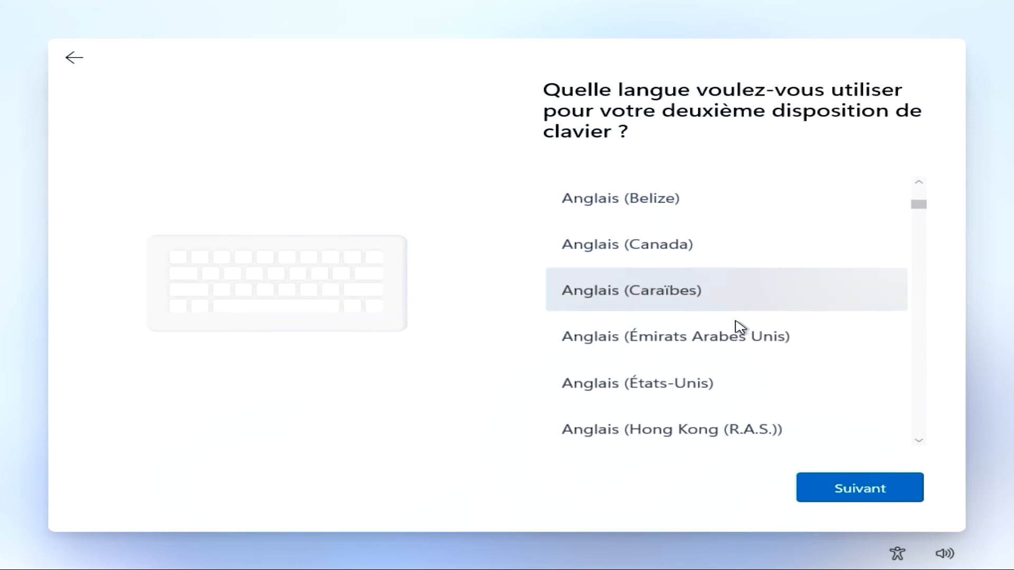
scroll(738, 327, down, 2)
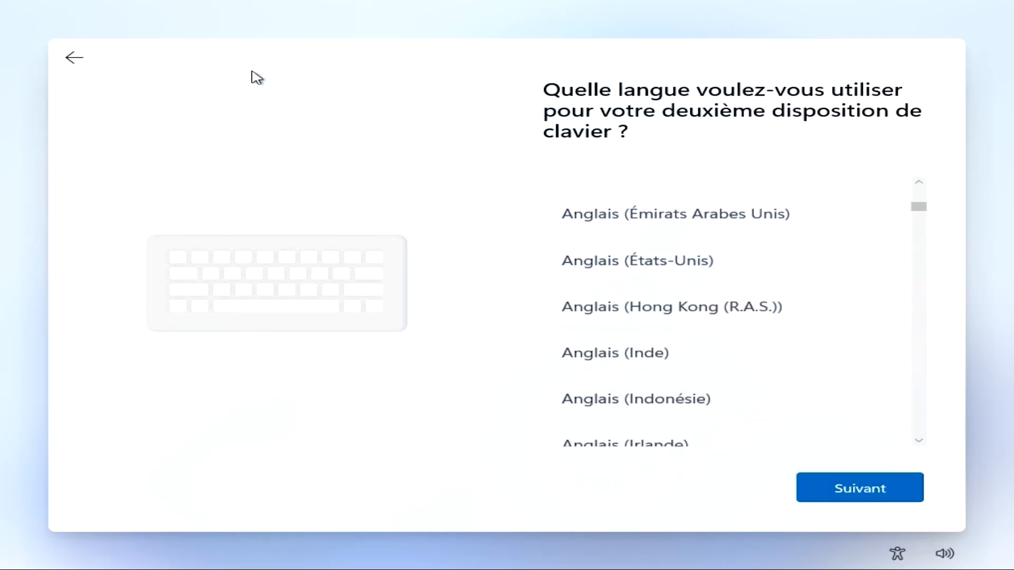
click(75, 58)
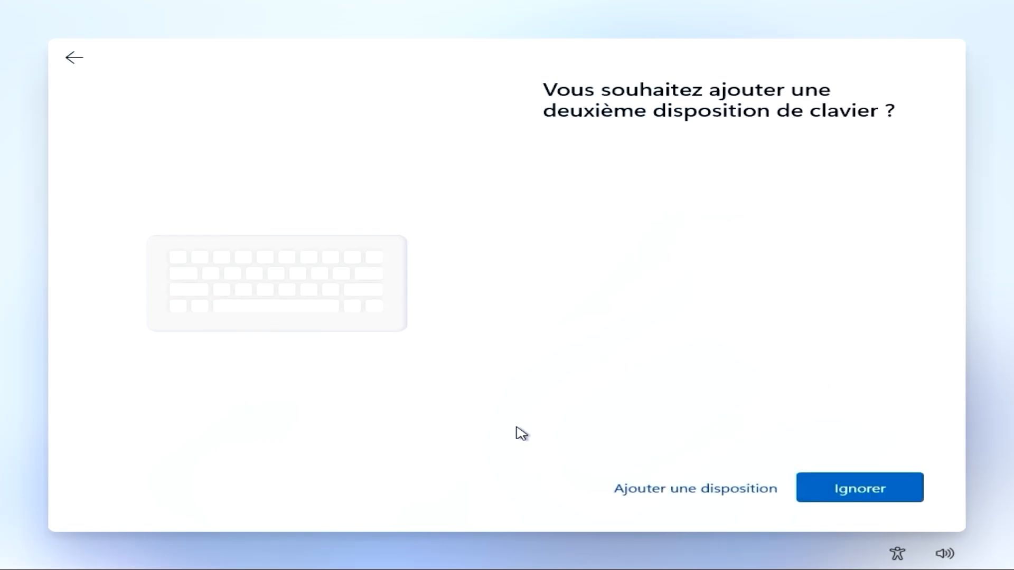
Skip adding a second keyboard layout and name the device TECH-TUTO
click(839, 495)
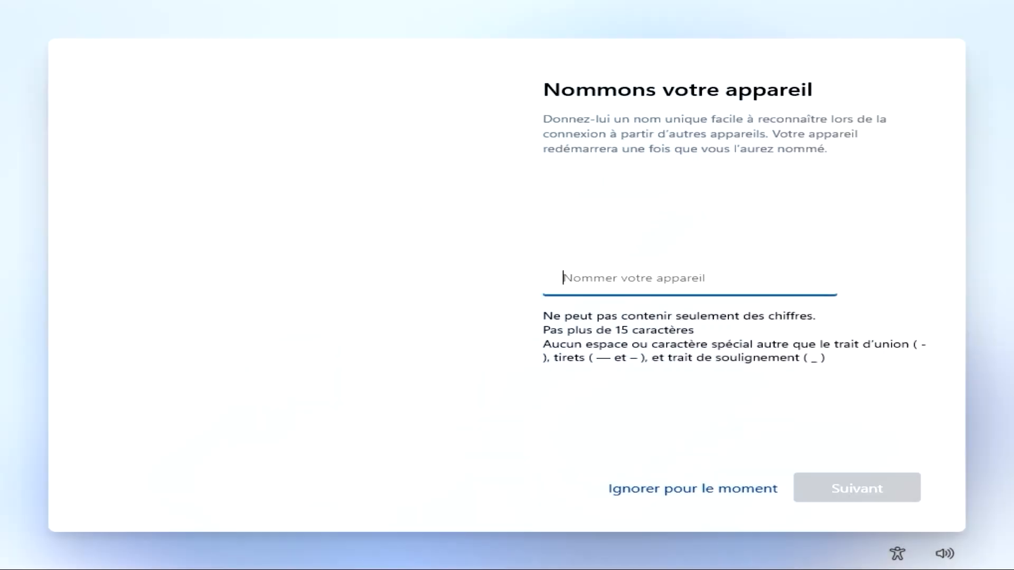
text(TECH-TUTO)
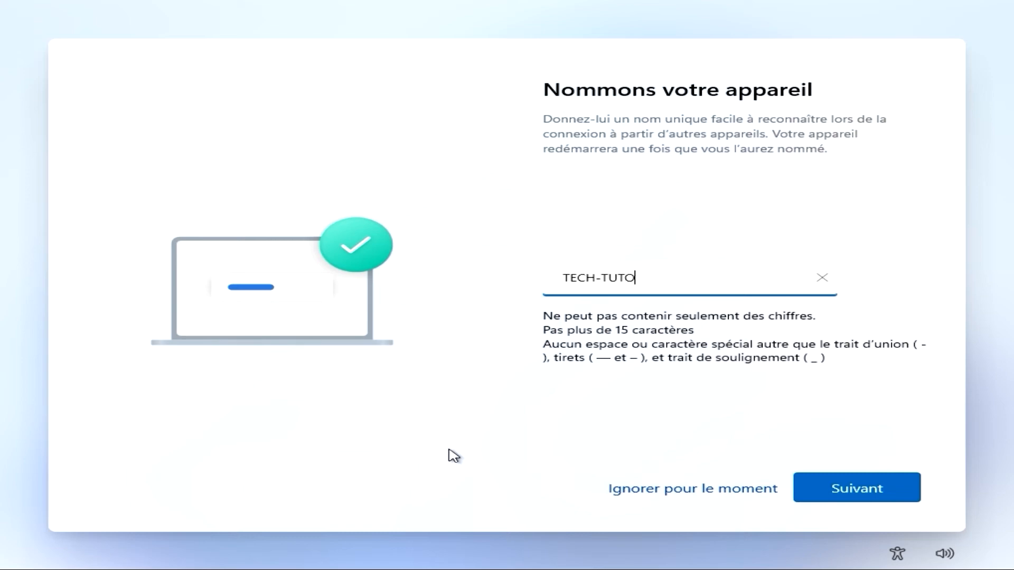
click(837, 498)
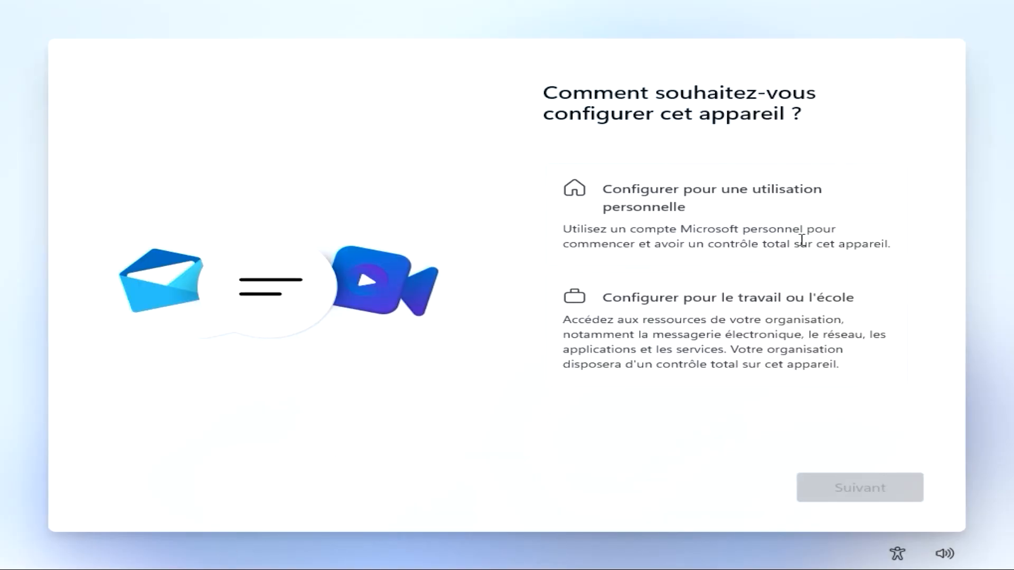
Set up the device for personal use (Configurer pour une utilisation personnelle)
click(683, 228)
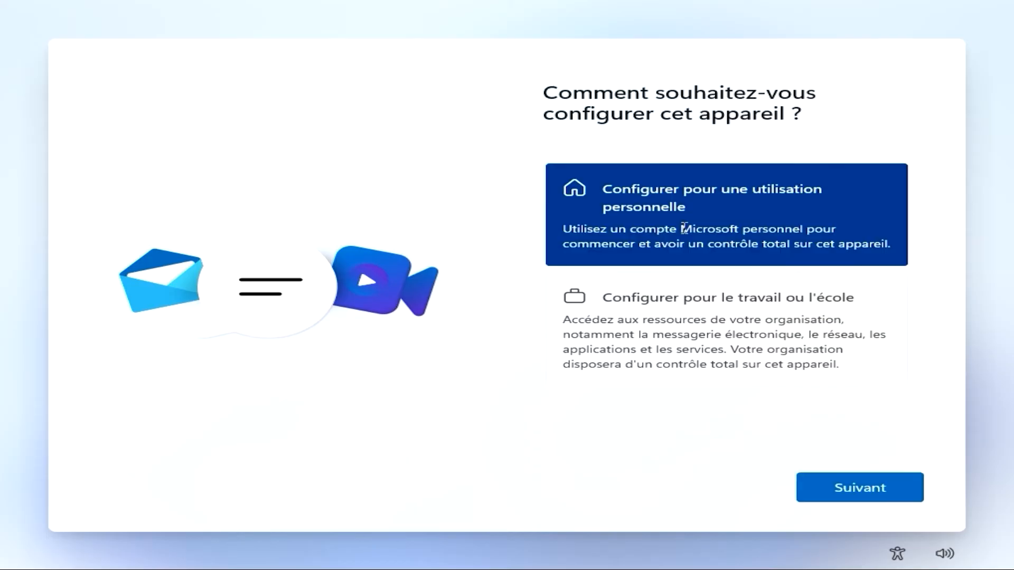
click(866, 499)
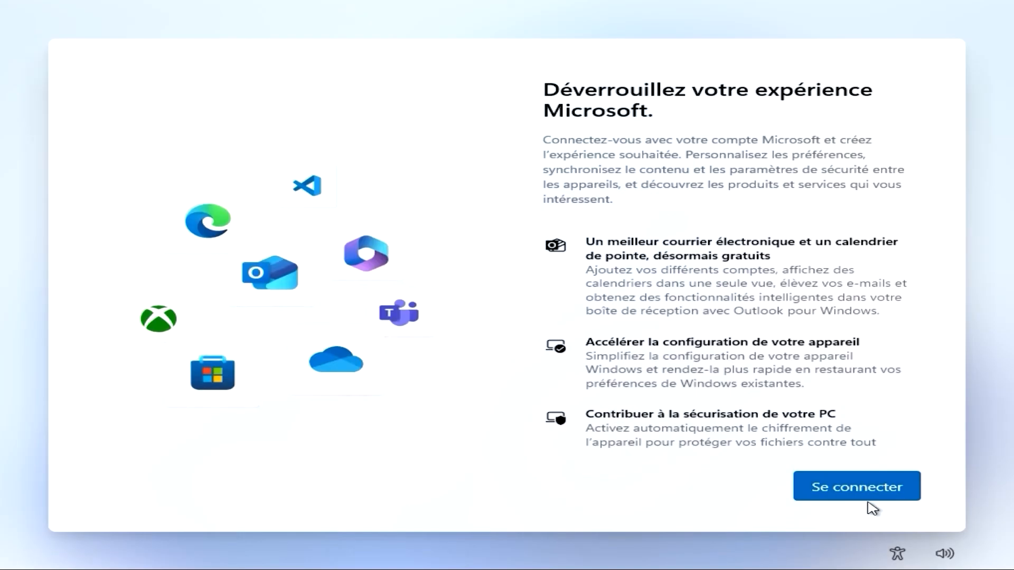
Sign in by entering the Microsoft account's e-mail address and continuing
click(867, 497)
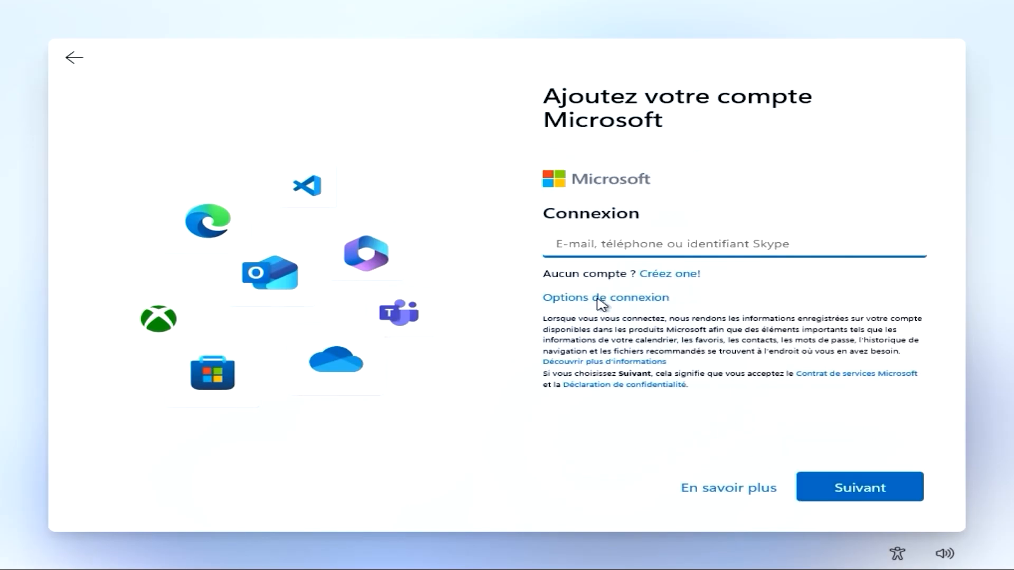
click(559, 250)
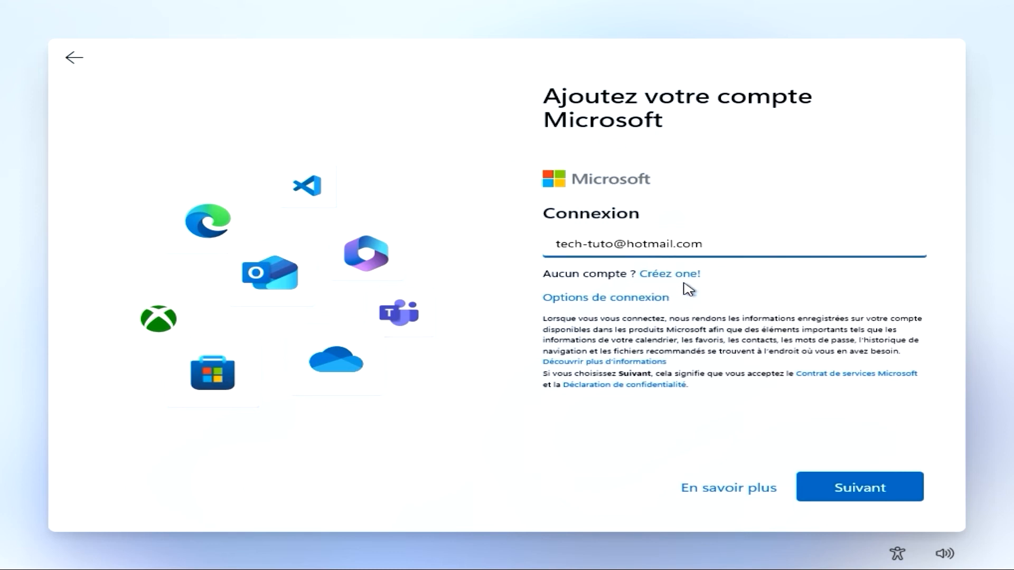
click(839, 493)
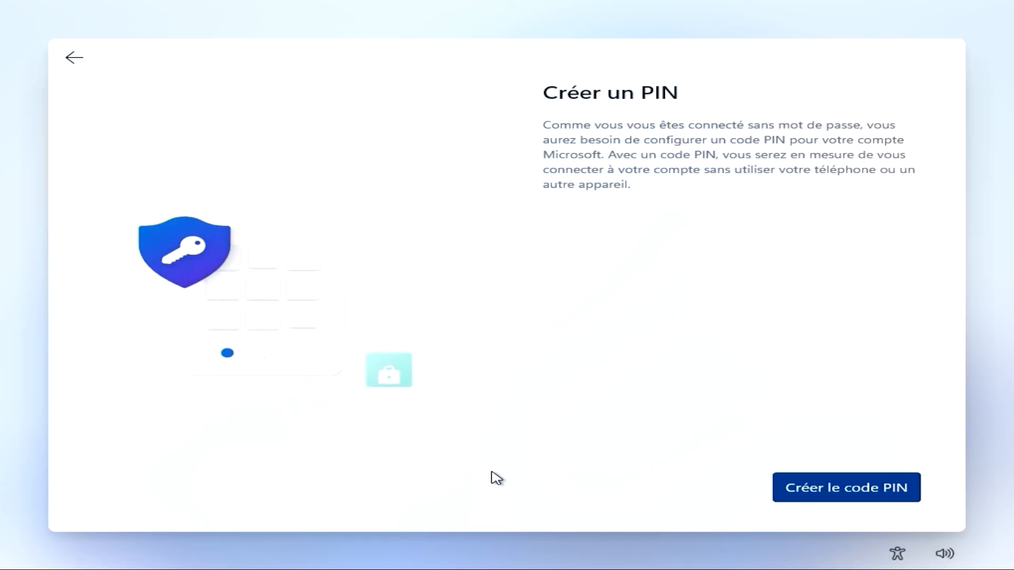
Create a Windows Hello PIN by entering the PIN and confirming it, leaving letters and symbols off
click(830, 489)
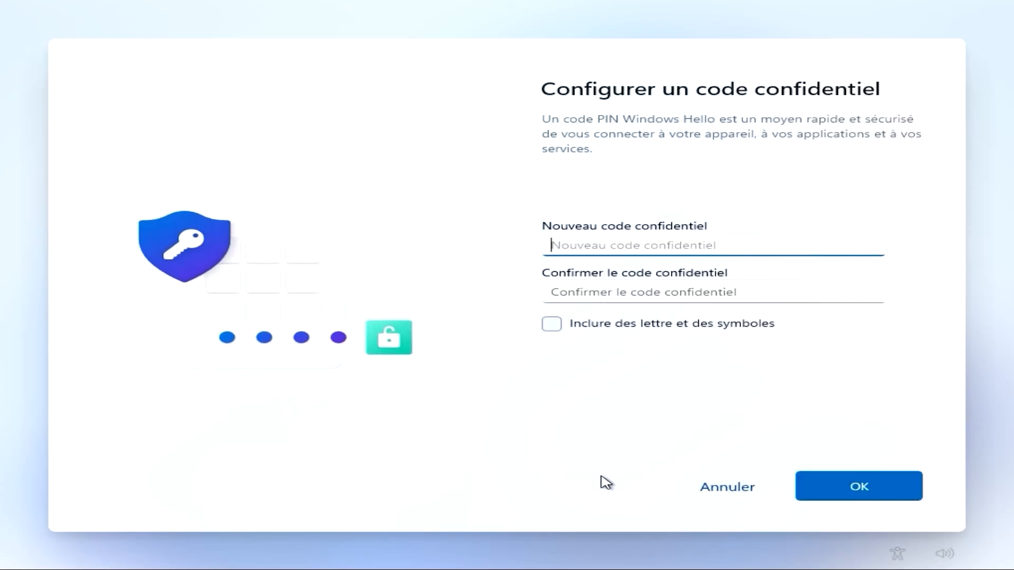
text(12)
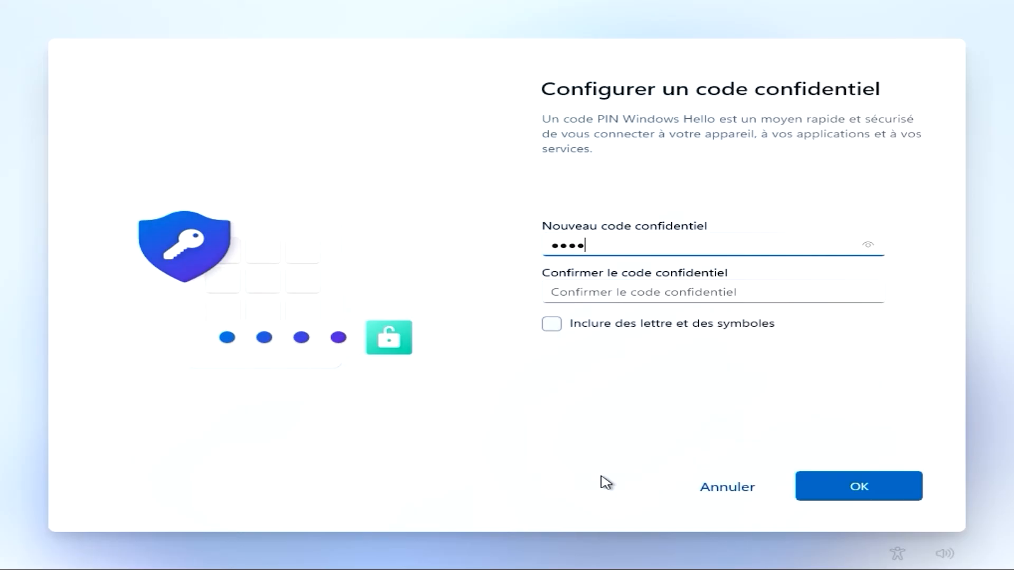
click(604, 284)
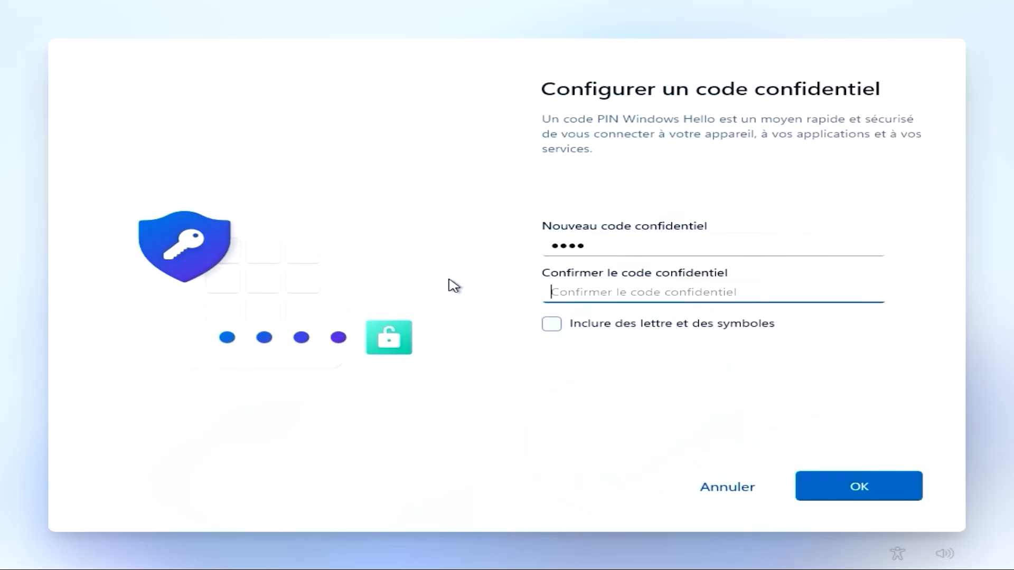
text(12)
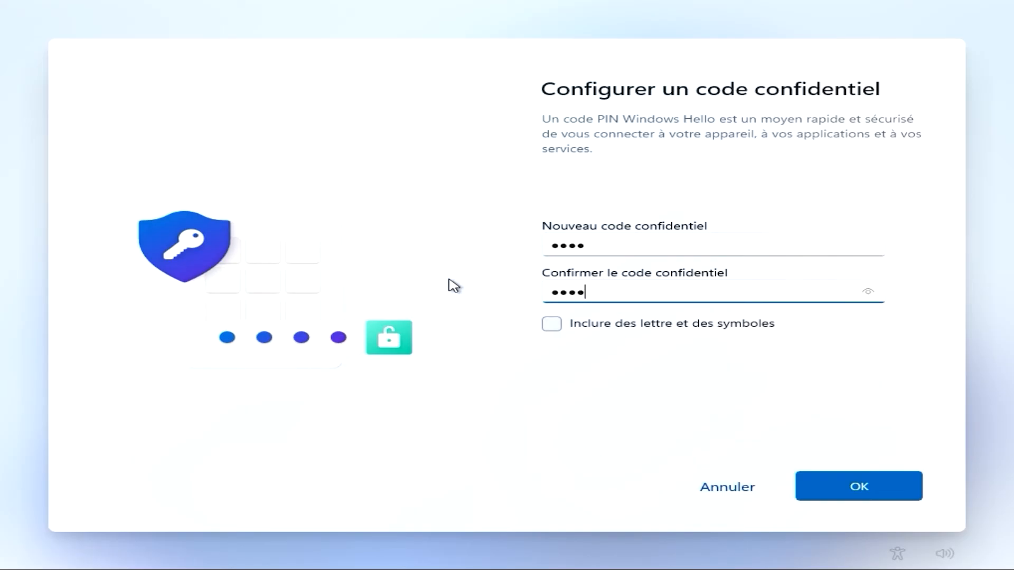
click(559, 326)
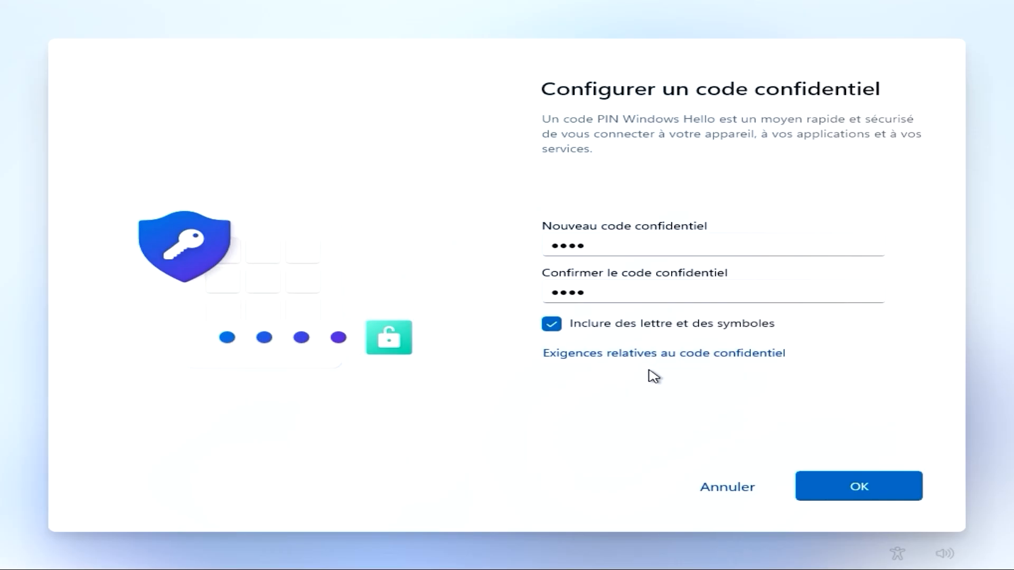
click(552, 330)
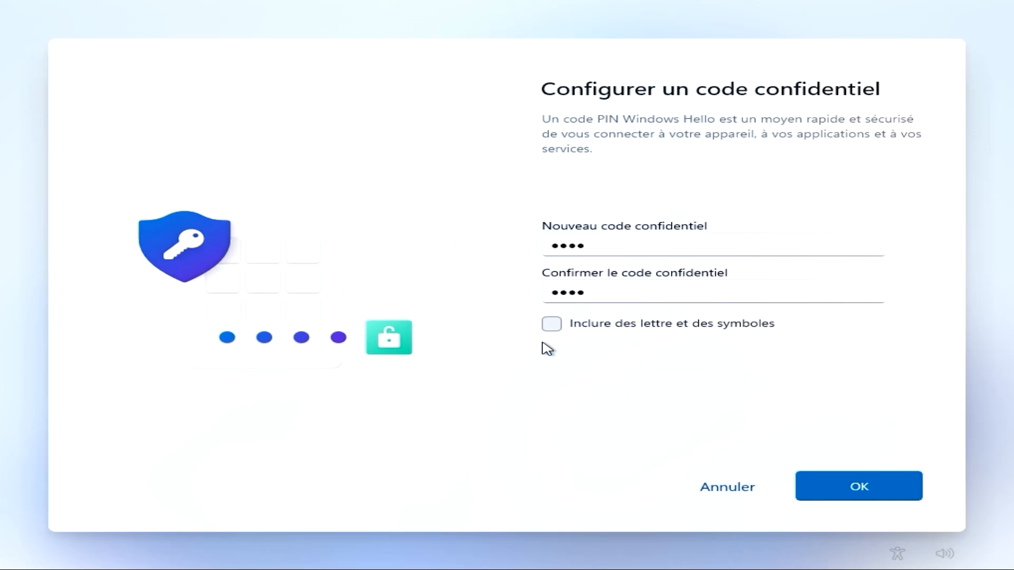
click(880, 498)
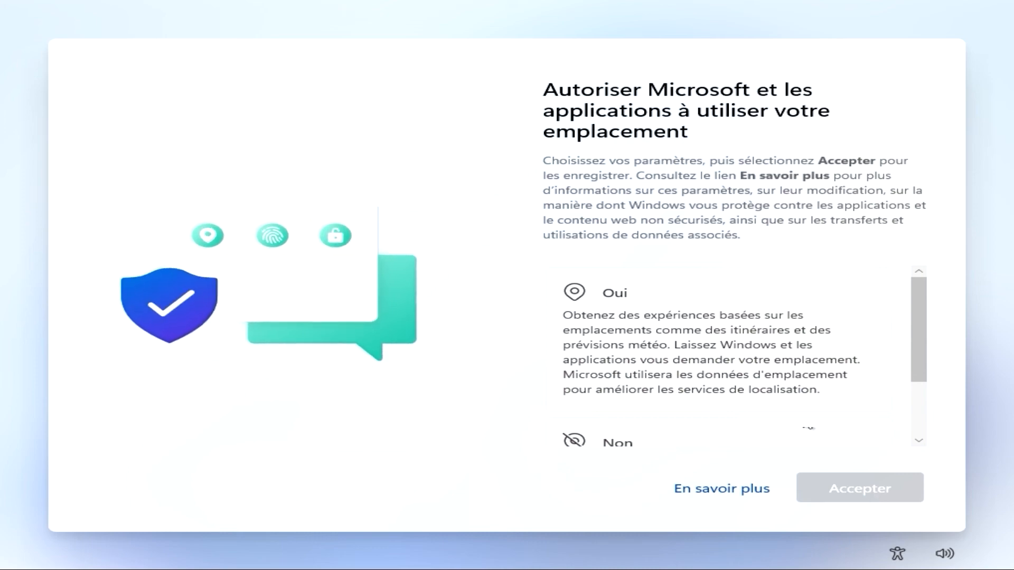
Allow location use and turn on Localiser mon appareil, accepting each choice
click(691, 344)
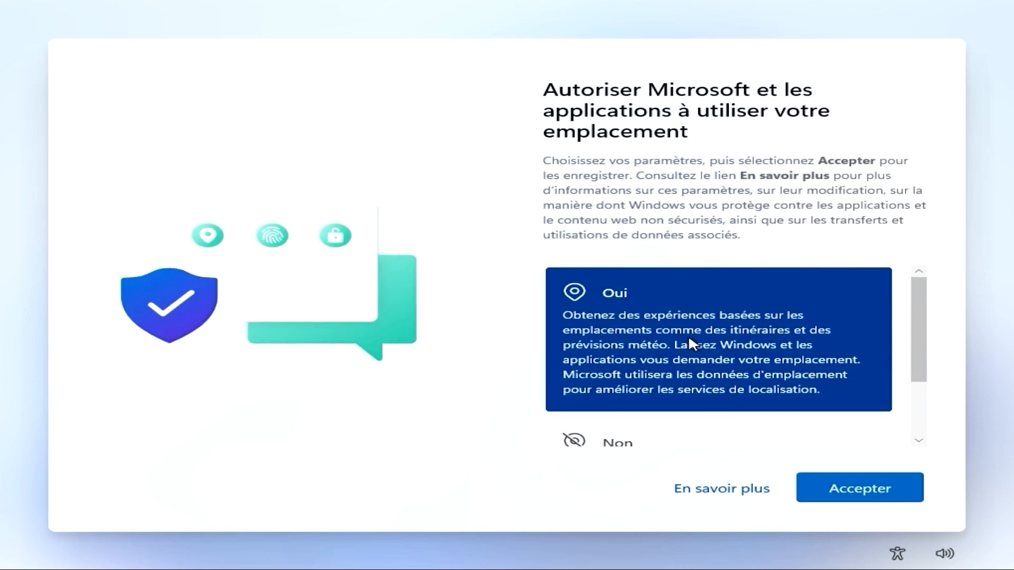
click(847, 496)
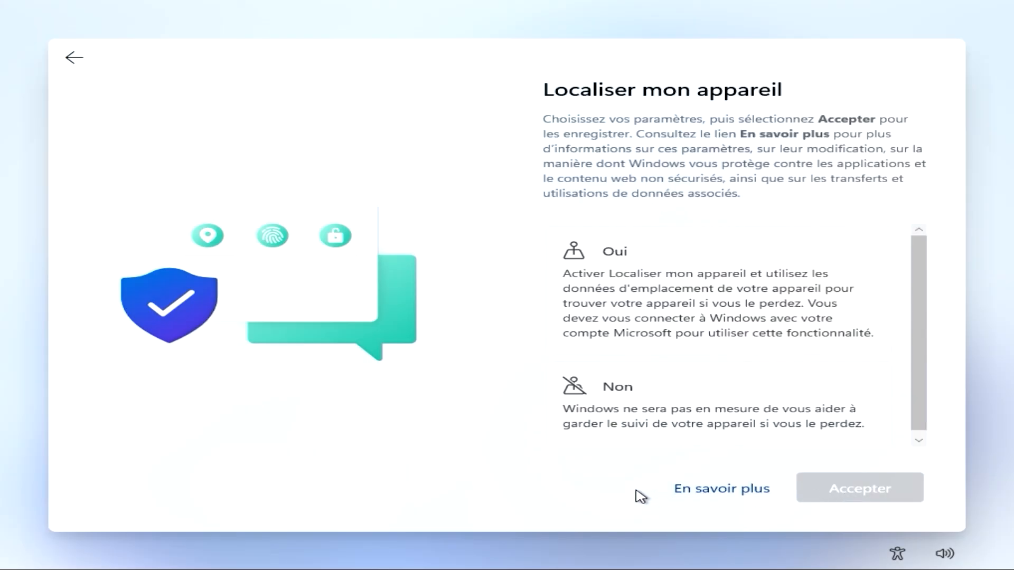
click(642, 312)
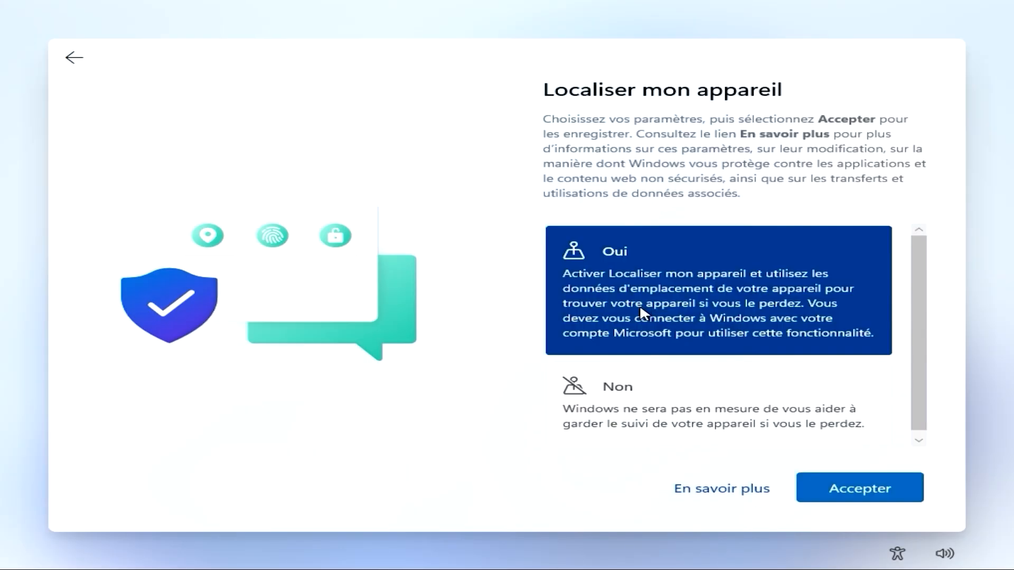
click(835, 492)
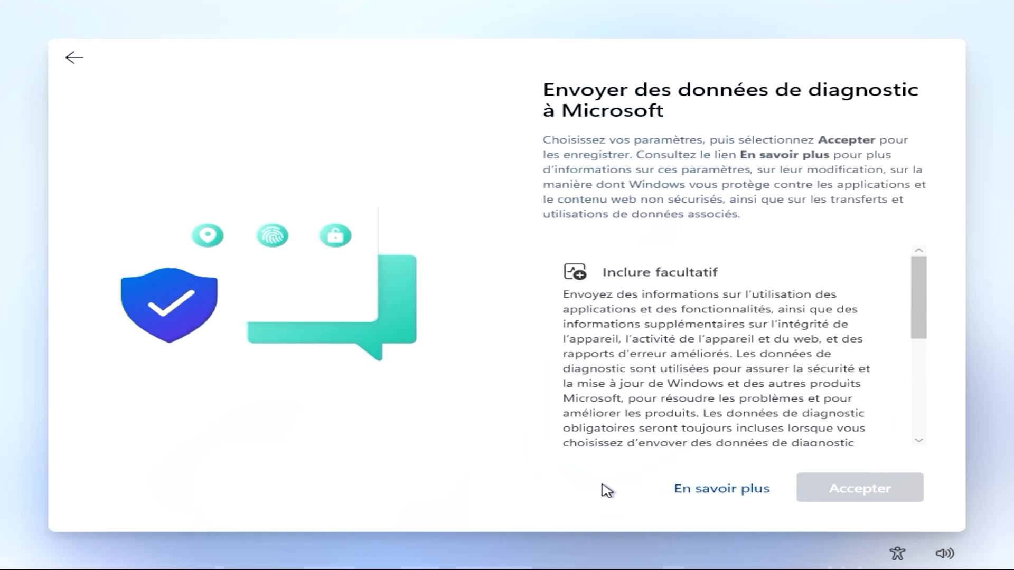
Choose Obligatoire uniquement for diagnostic data and accept
drag(904, 322, 893, 418)
click(789, 376)
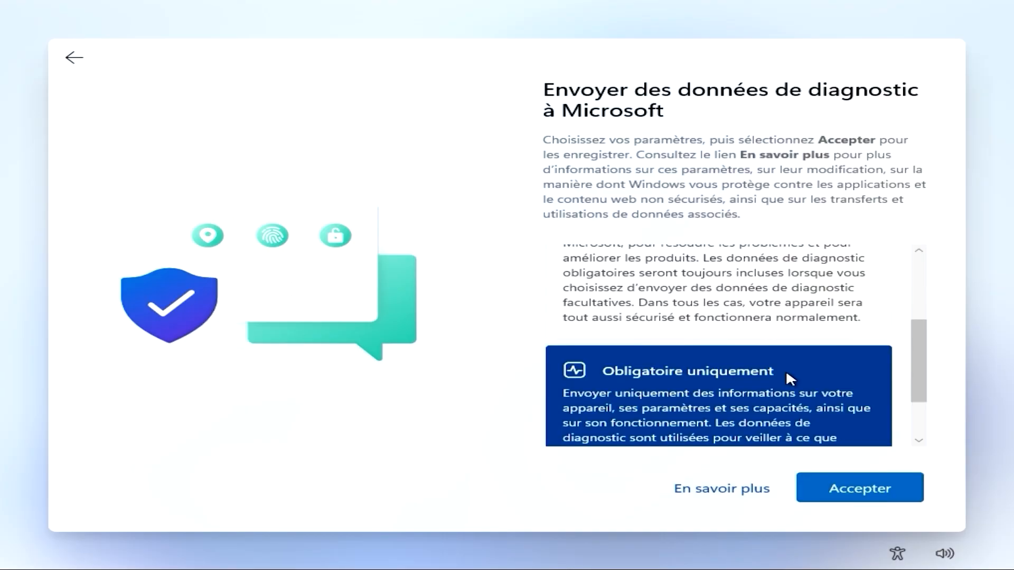
click(862, 491)
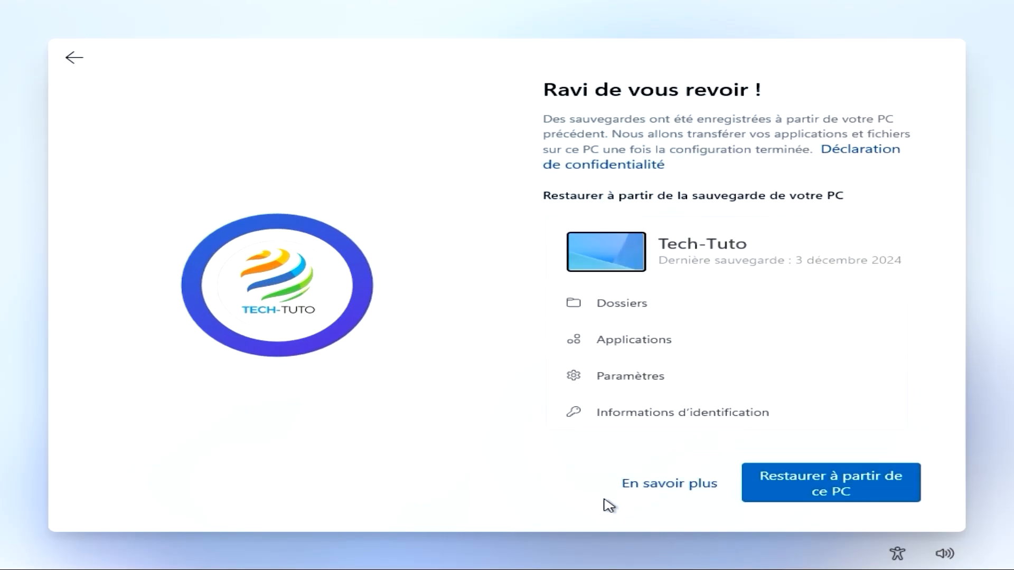
Restore apps and settings from the Tech-Tuto PC backup
click(776, 482)
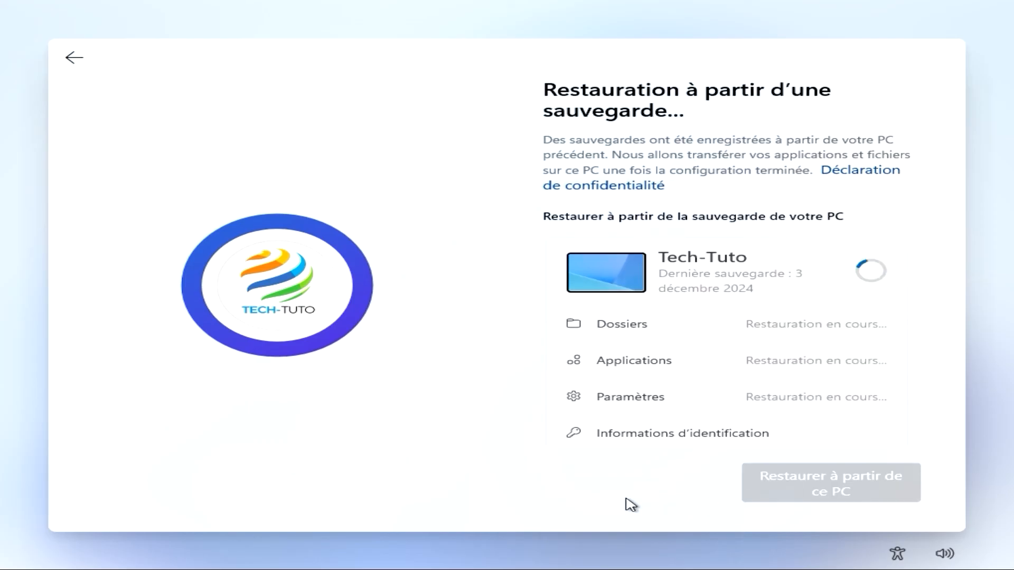